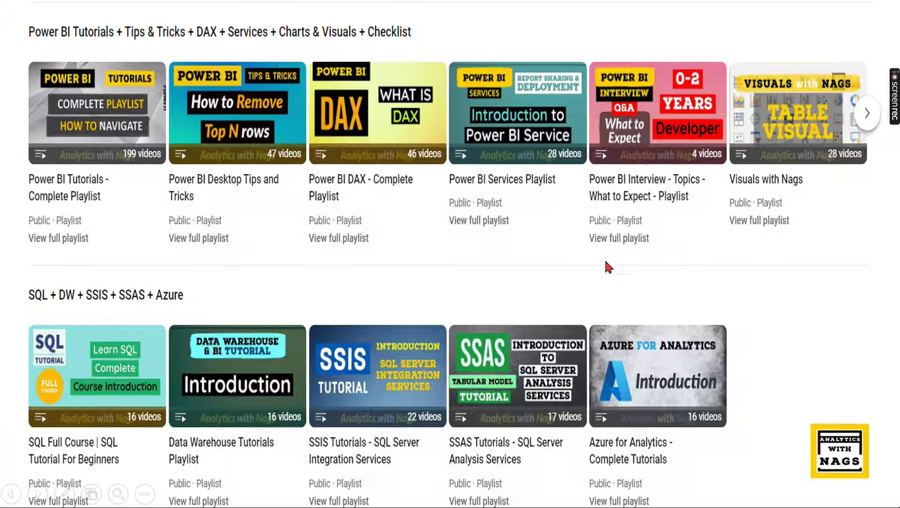
Advance past the last slide and exit the slideshow back to the editor on slide 3.
left_click(757, 305)
left_click(757, 306)
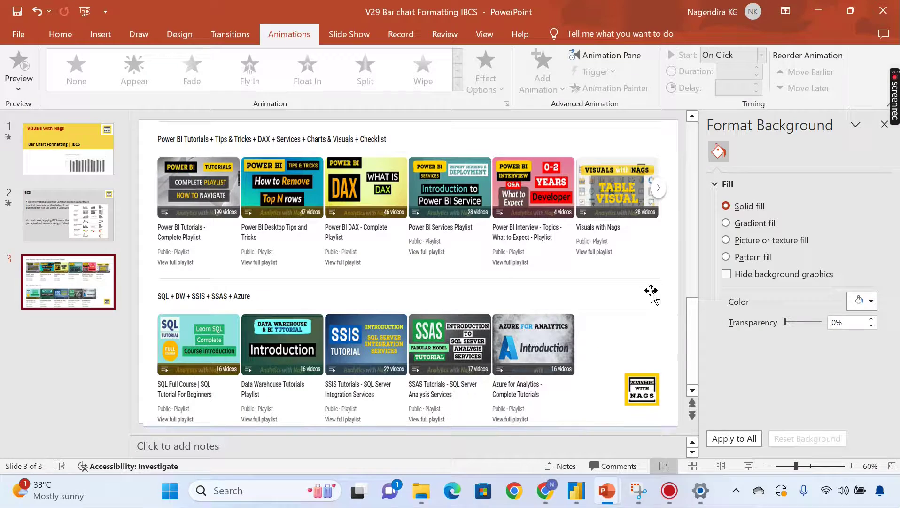
Switch to Power BI and browse Page 2, Sales Monthly WTT and Sales Monthly, ending on Page 2.
left_click(576, 490)
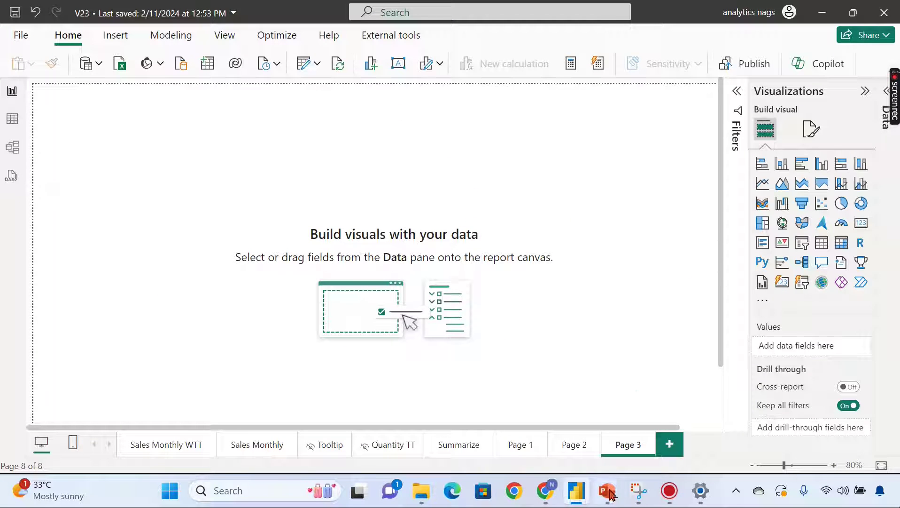
left_click(569, 447)
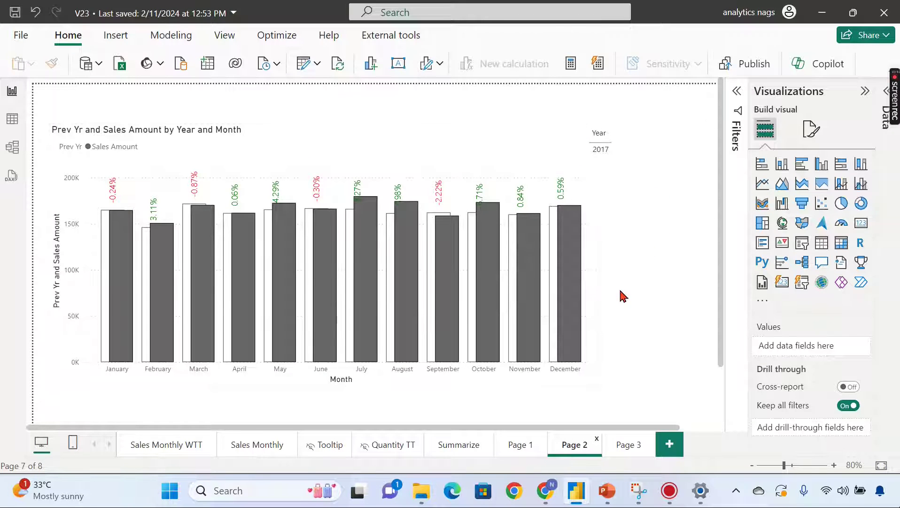
left_click(145, 450)
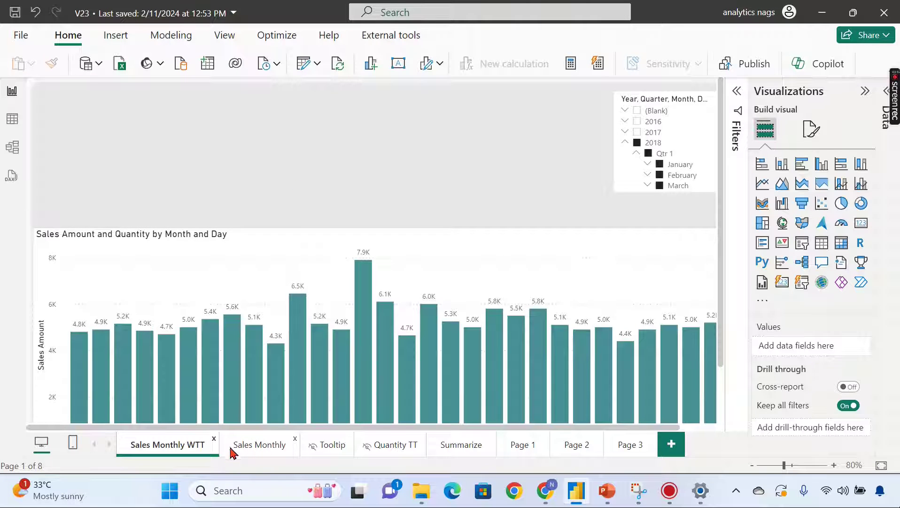
left_click(252, 452)
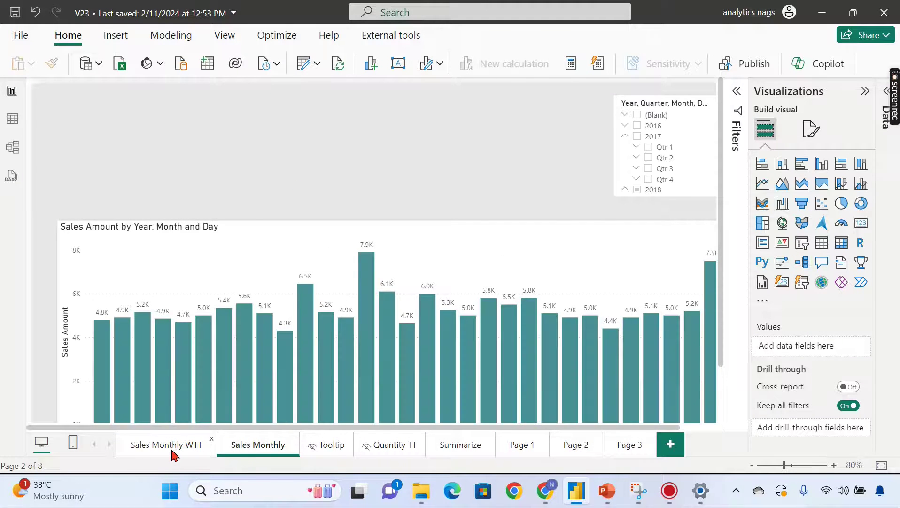
left_click(172, 454)
left_click(577, 452)
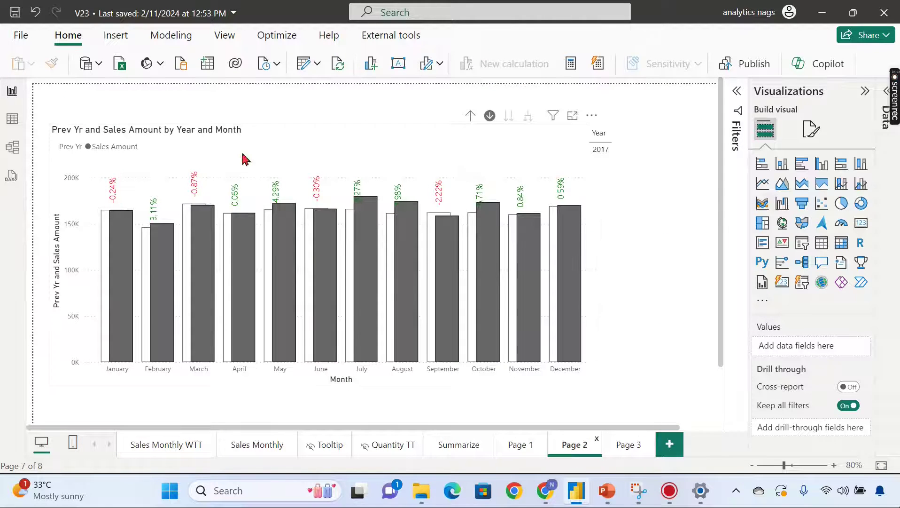
On the blank Page 3, bring up the page formatting's Canvas background settings.
left_click(628, 445)
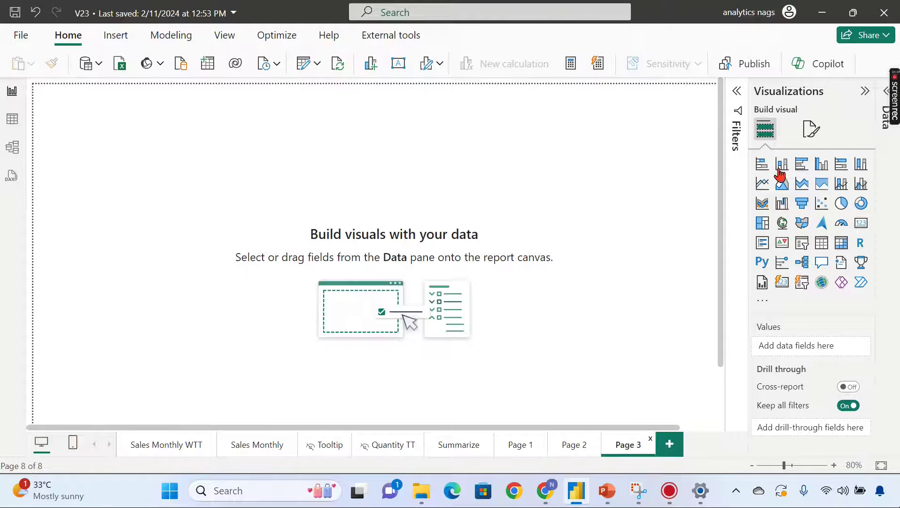
left_click(811, 129)
left_click(803, 226)
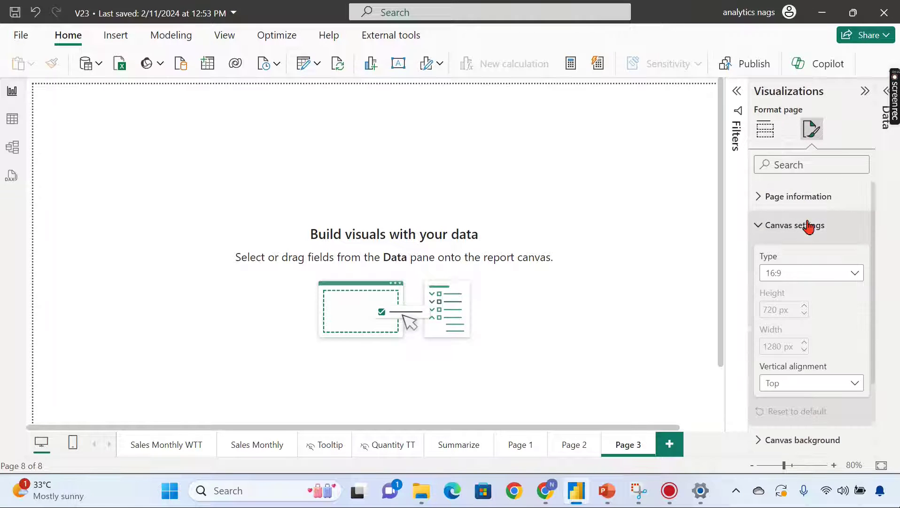
left_click(806, 196)
left_click(785, 196)
left_click(802, 238)
left_click(805, 257)
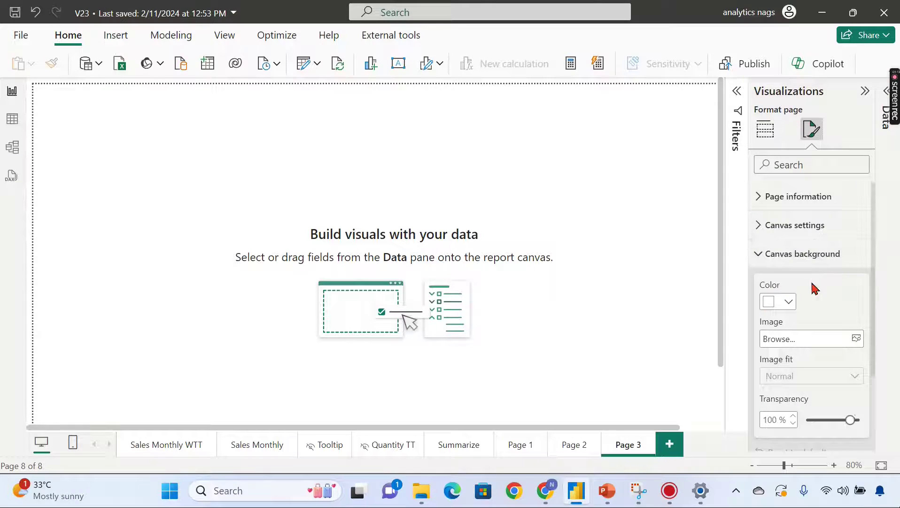
Set the canvas background colour to Black, 60% lighter with 17% transparency.
left_click(789, 303)
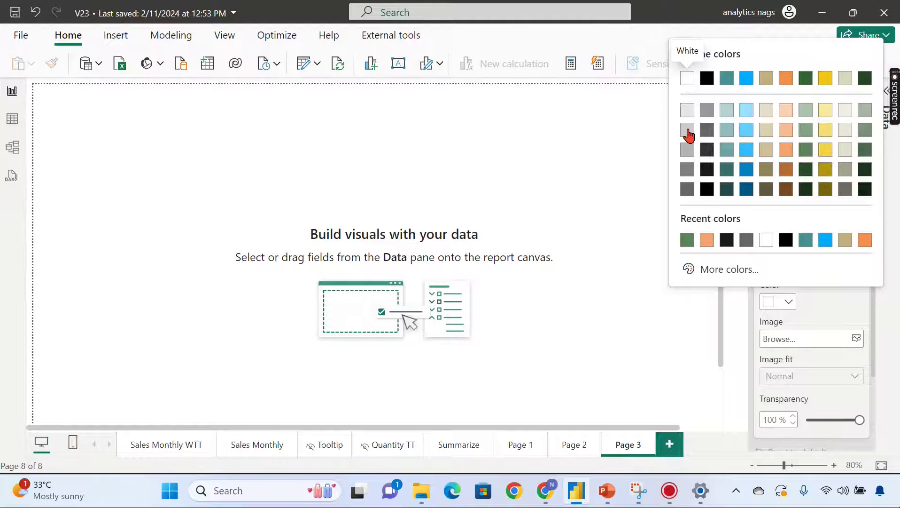
left_click(688, 129)
left_click(815, 419)
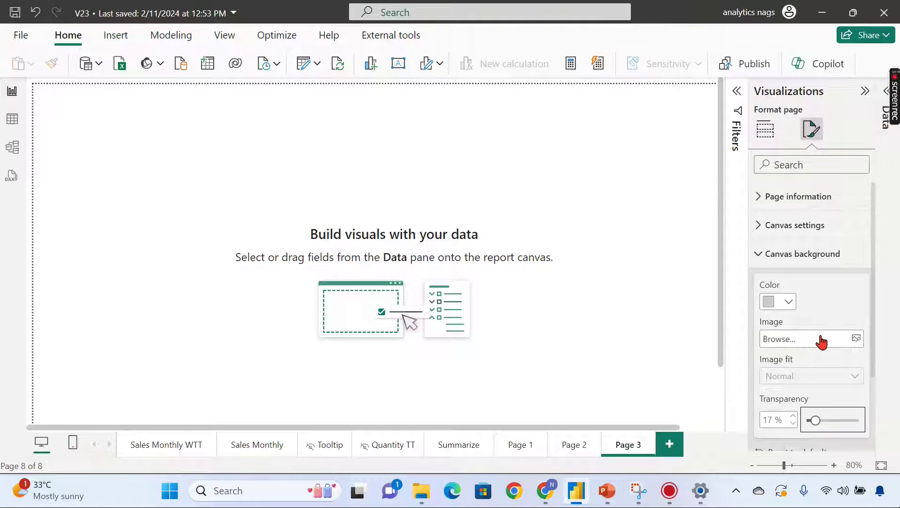
left_click(789, 302)
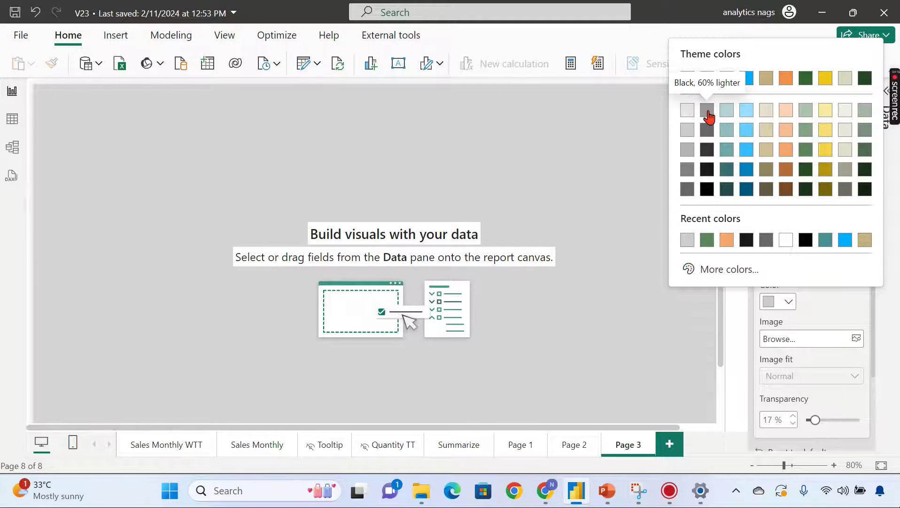
left_click(708, 111)
left_click(765, 129)
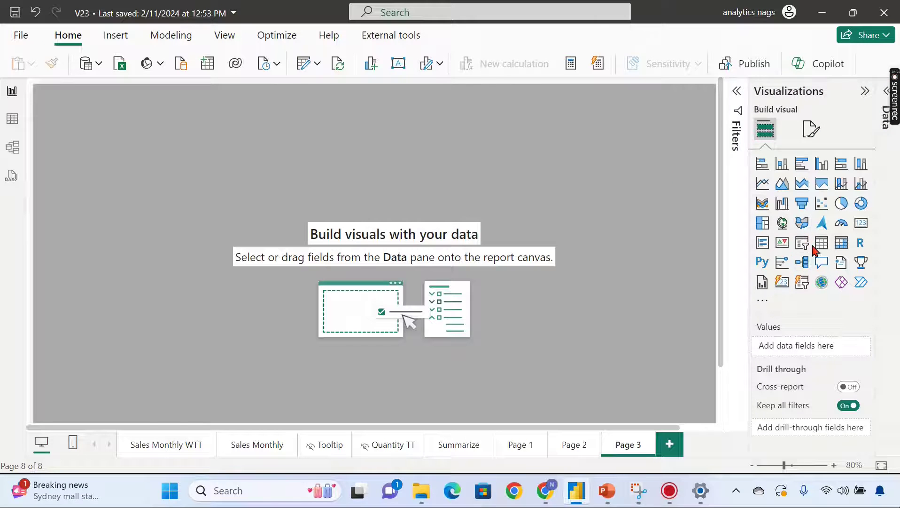
left_click(574, 445)
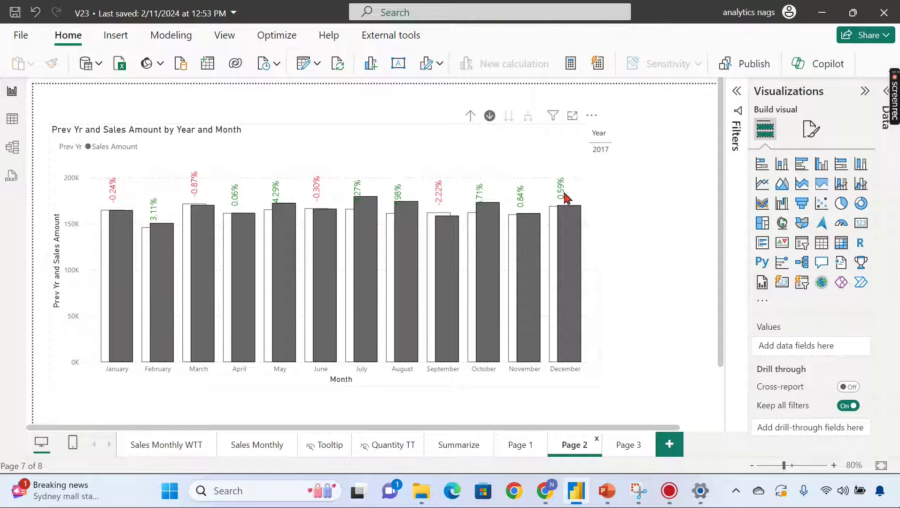
left_click(623, 445)
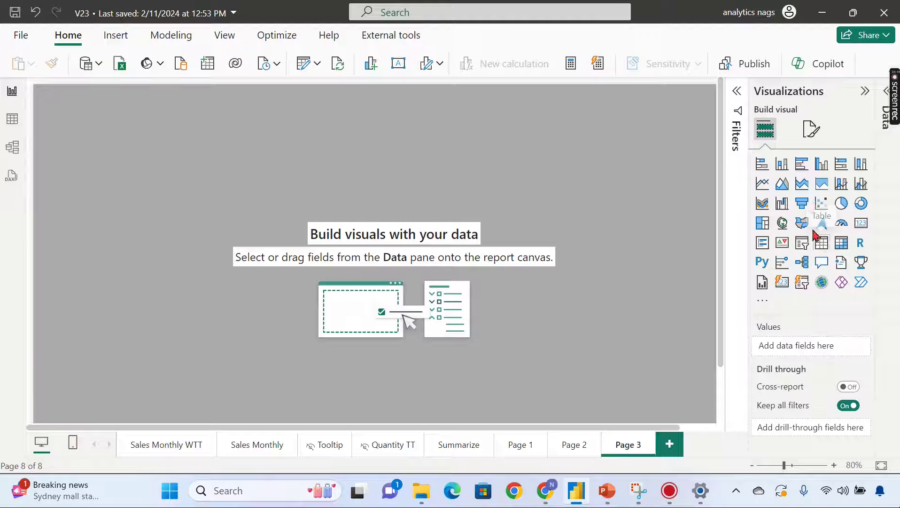
left_click(822, 164)
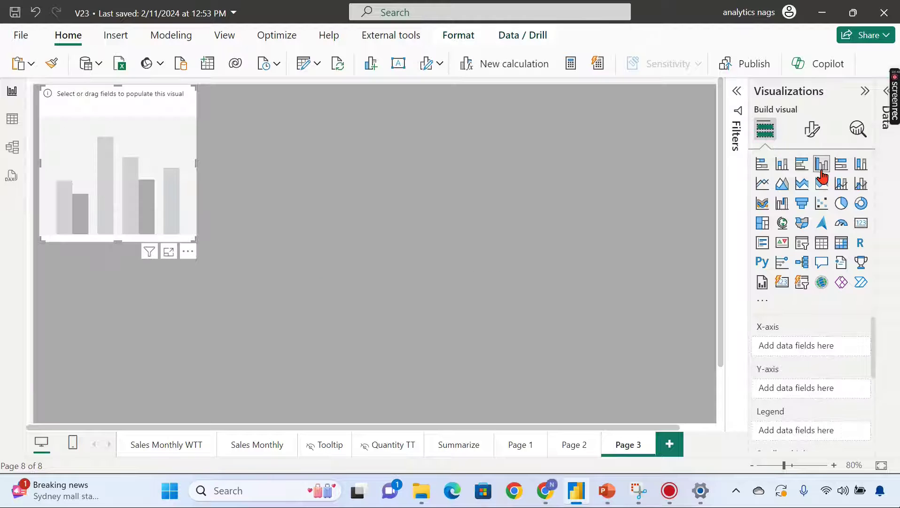
Create a column chart of Sales Amt and Prev Yr, then reposition and enlarge it.
left_click(884, 98)
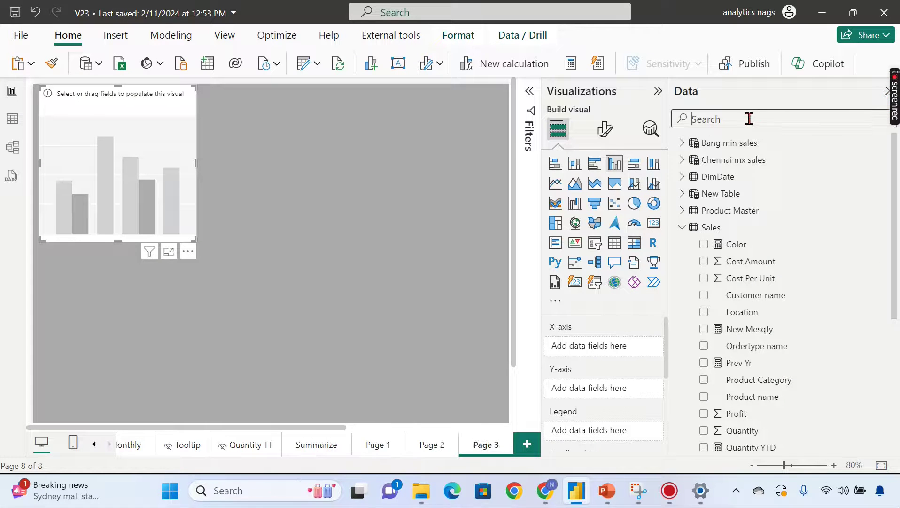
type("Sa")
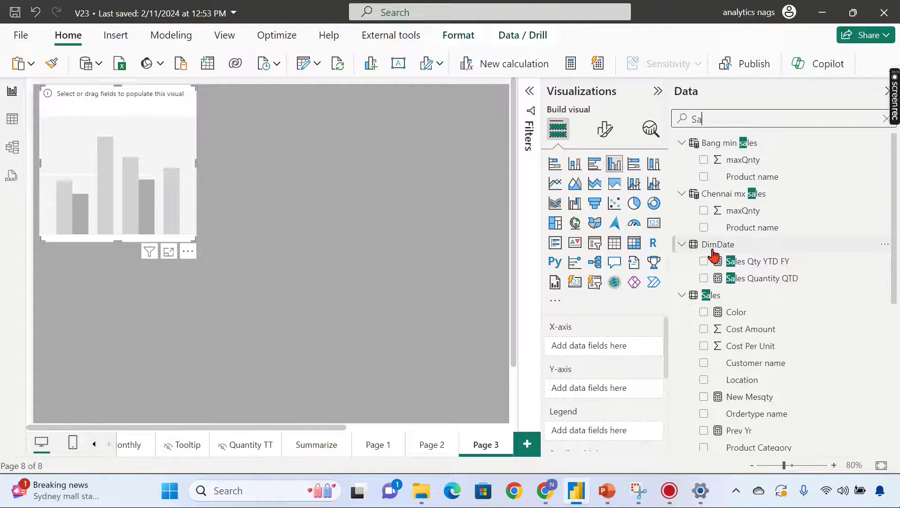
scroll(771, 341, "down", 5)
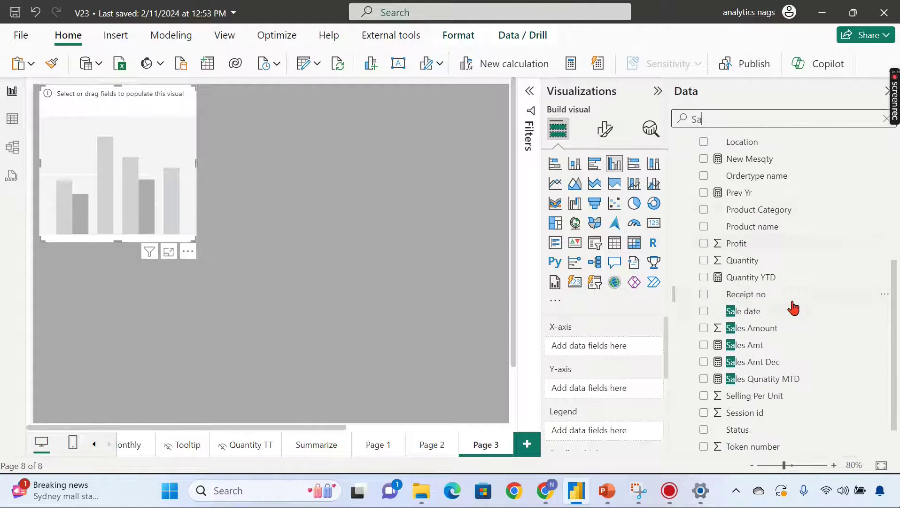
left_click(703, 344)
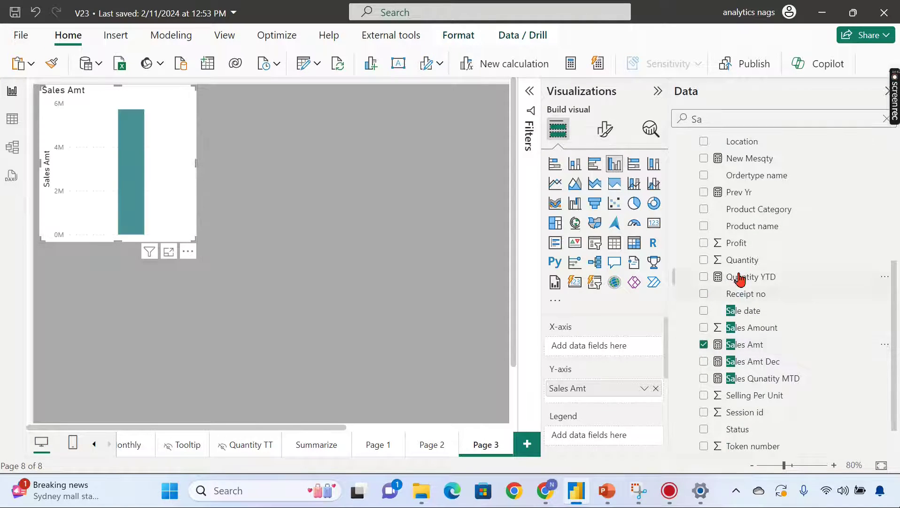
left_click(703, 192)
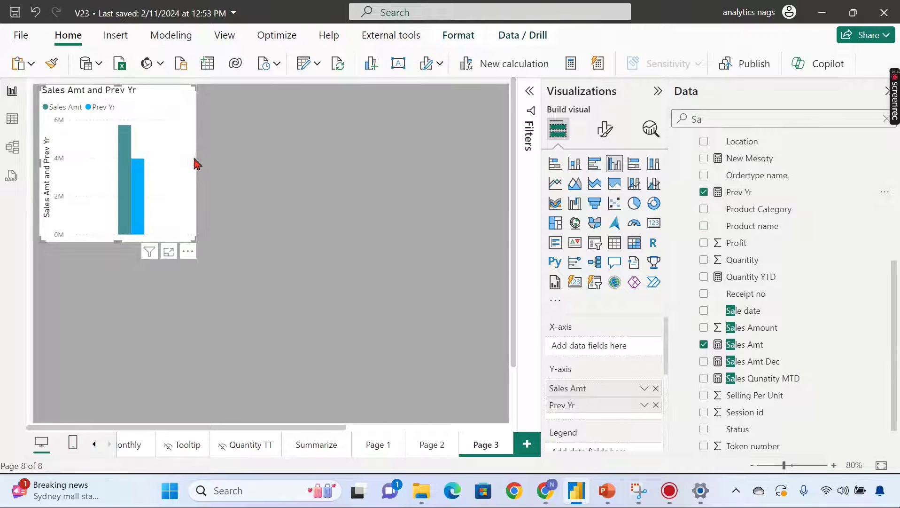
left_click_drag(182, 187, 217, 232)
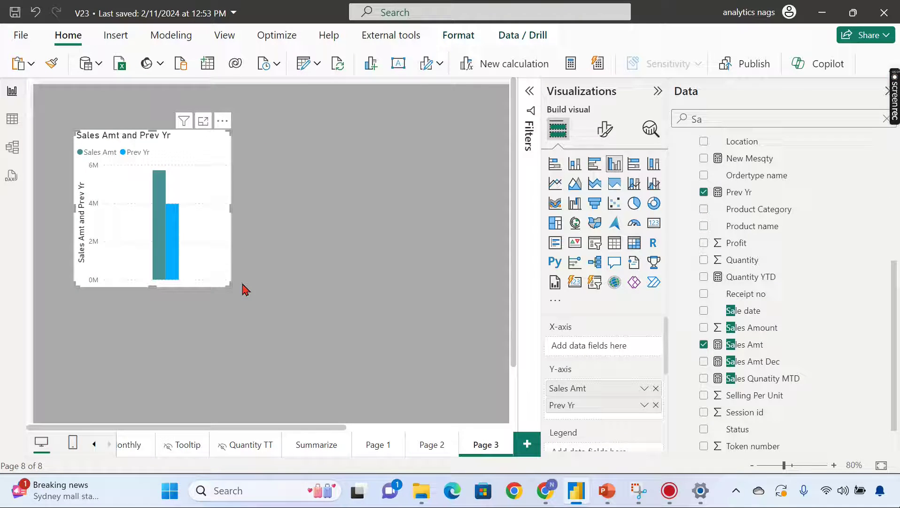
left_click_drag(228, 286, 427, 298)
Put the DimDate Date Hierarchy on the axis, keeping only Year and Month levels.
scroll(878, 217, "up", 5)
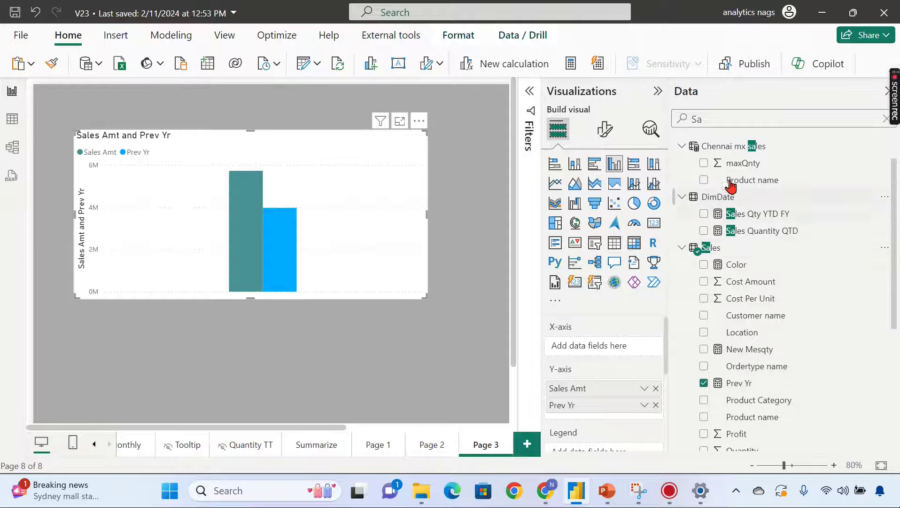
double_click(705, 118)
key("BackSpace")
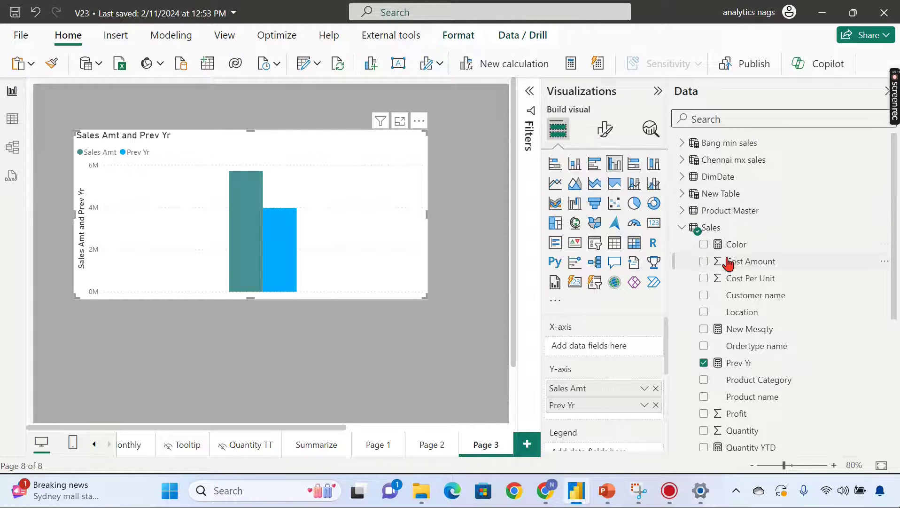
left_click(681, 177)
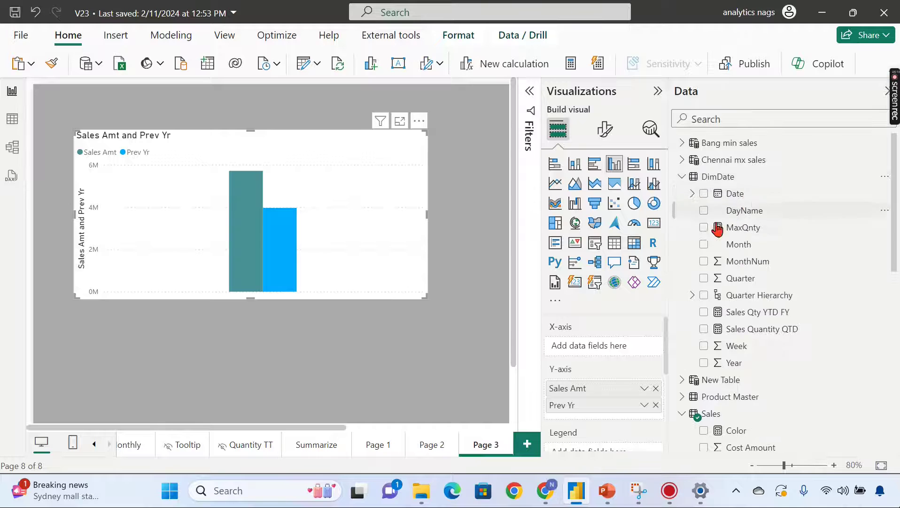
left_click(694, 193)
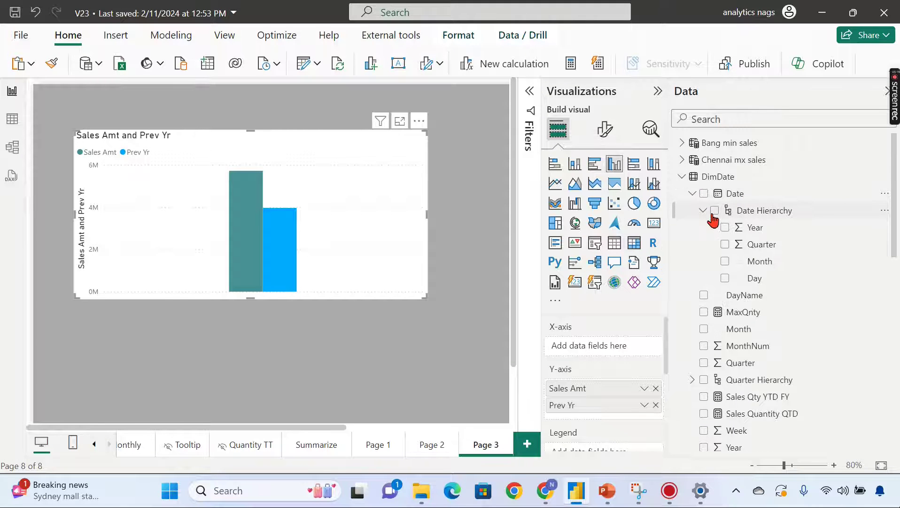
left_click(714, 211)
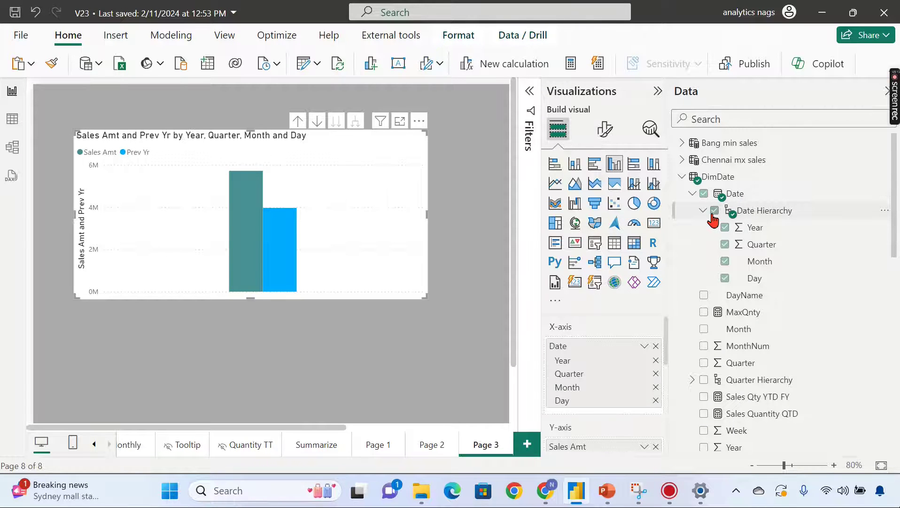
left_click(726, 244)
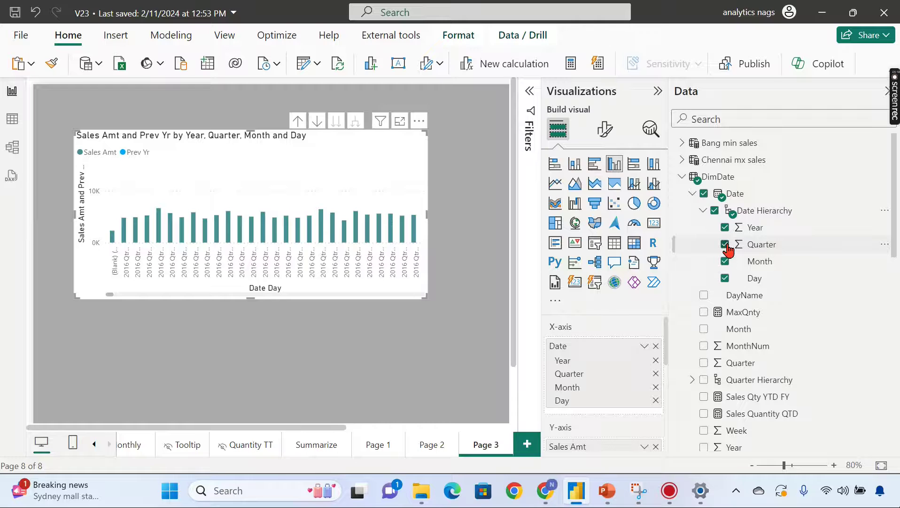
left_click(725, 278)
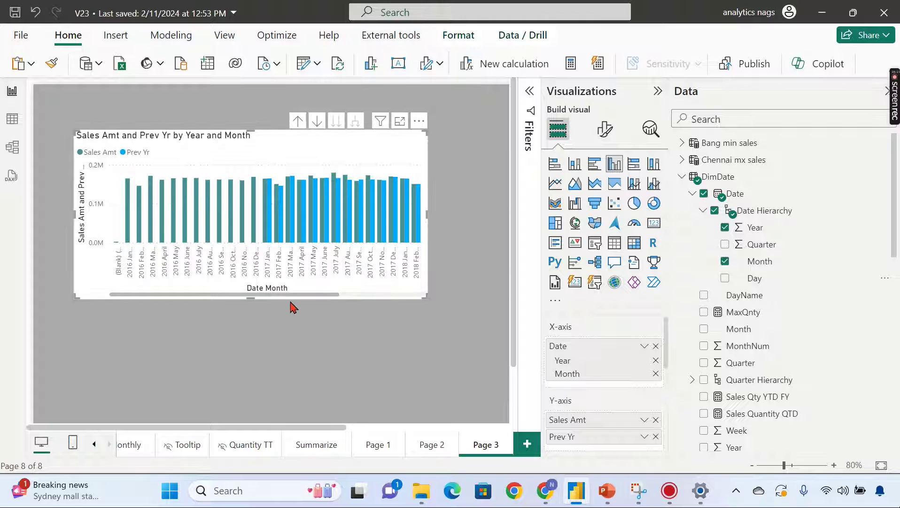
Remove Year from the axis so columns group by month, and move the chart down-left.
left_click_drag(296, 298, 425, 306)
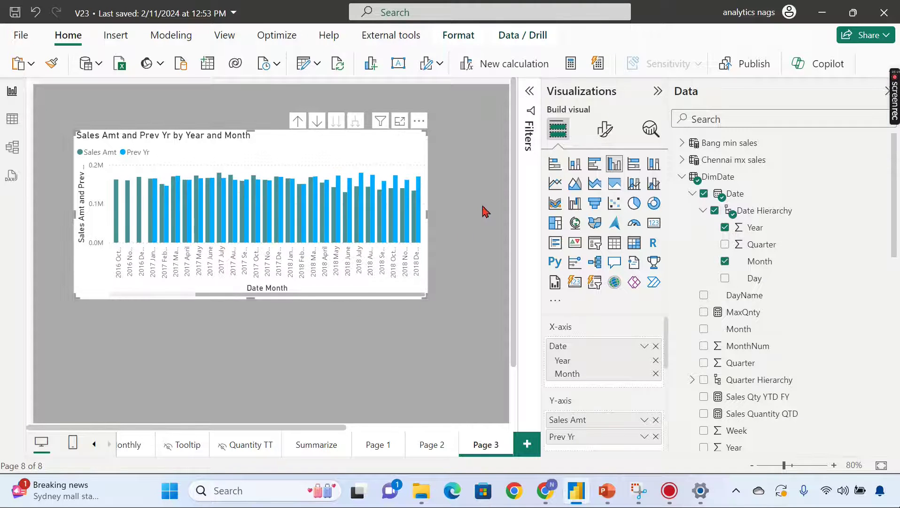
left_click(480, 189)
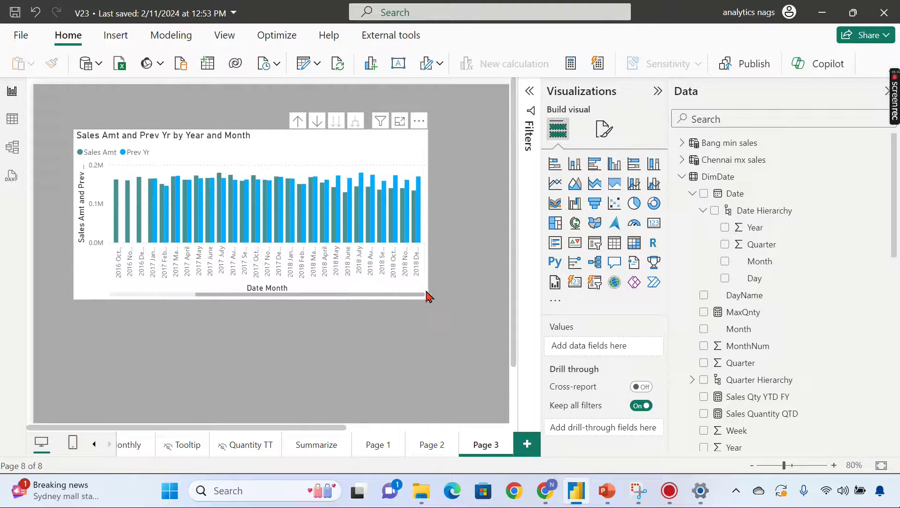
left_click(398, 153)
left_click(657, 360)
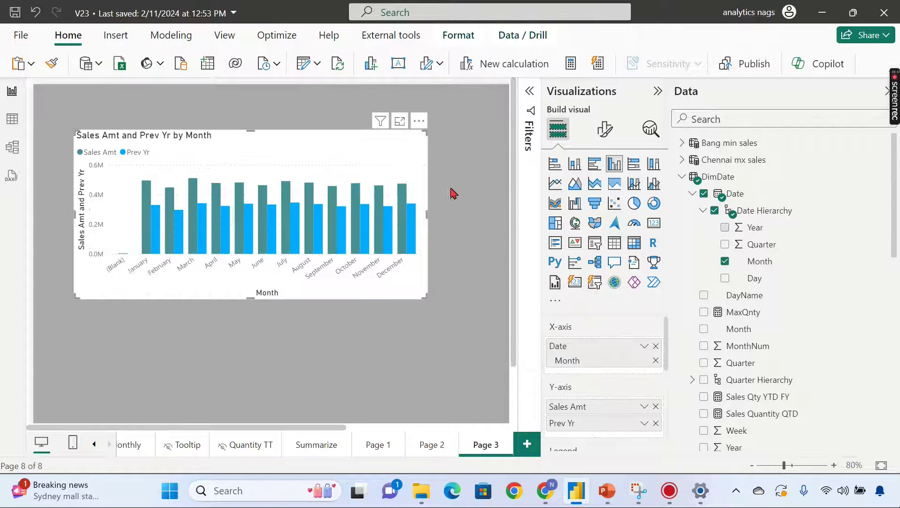
left_click_drag(292, 141, 301, 214)
Add a Year slicer from the Year field and set its style to Dropdown.
left_click(339, 140)
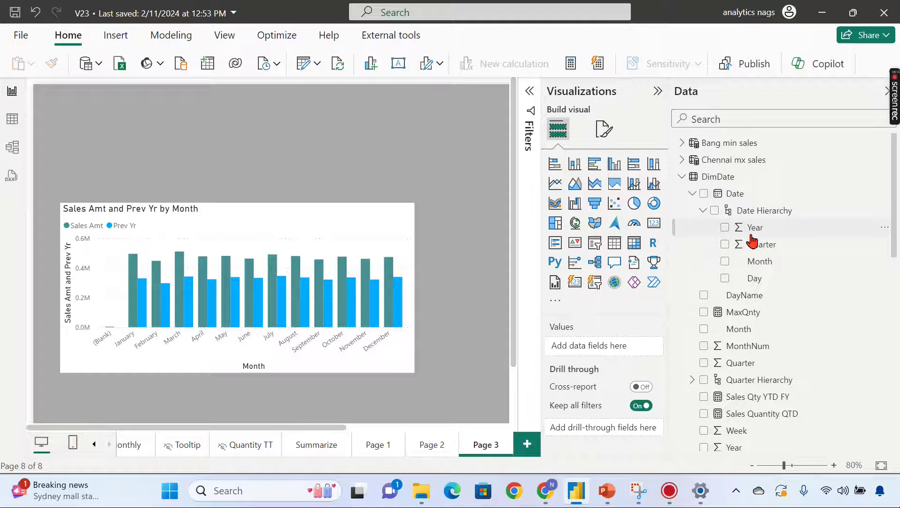
left_click_drag(752, 227, 475, 110)
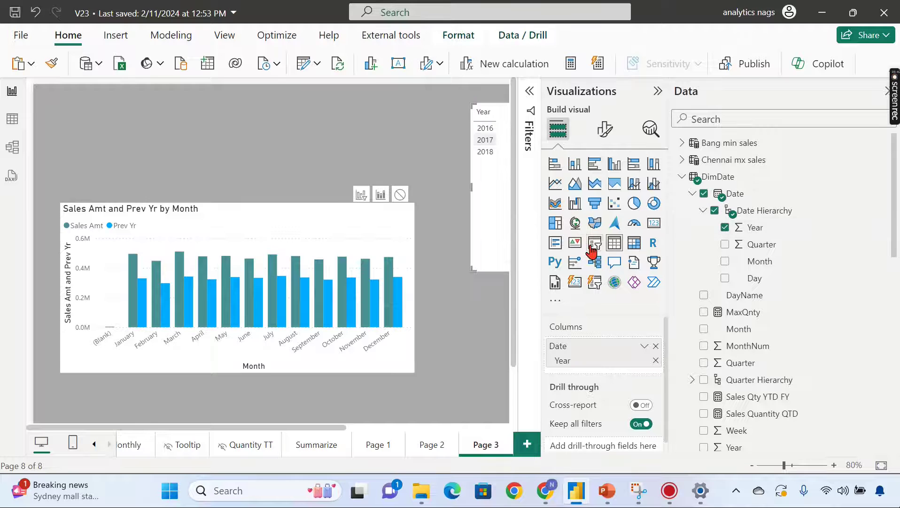
left_click(595, 242)
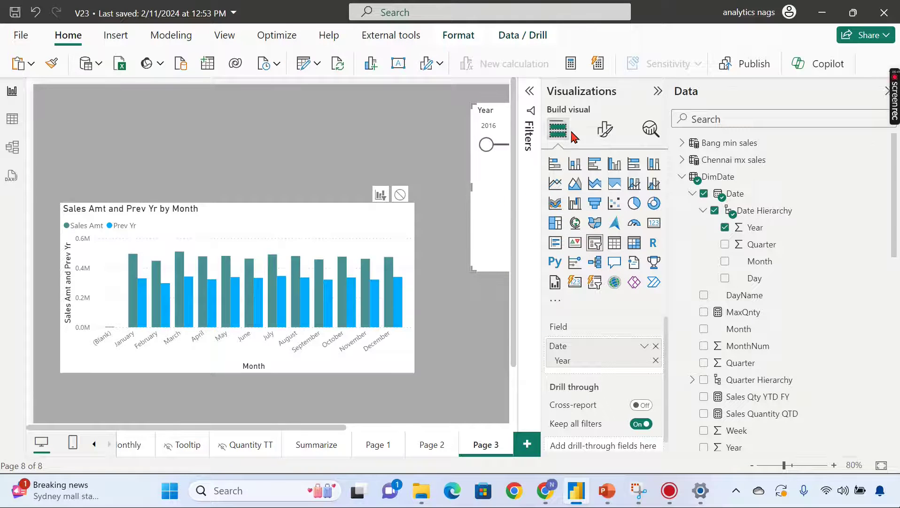
left_click(607, 129)
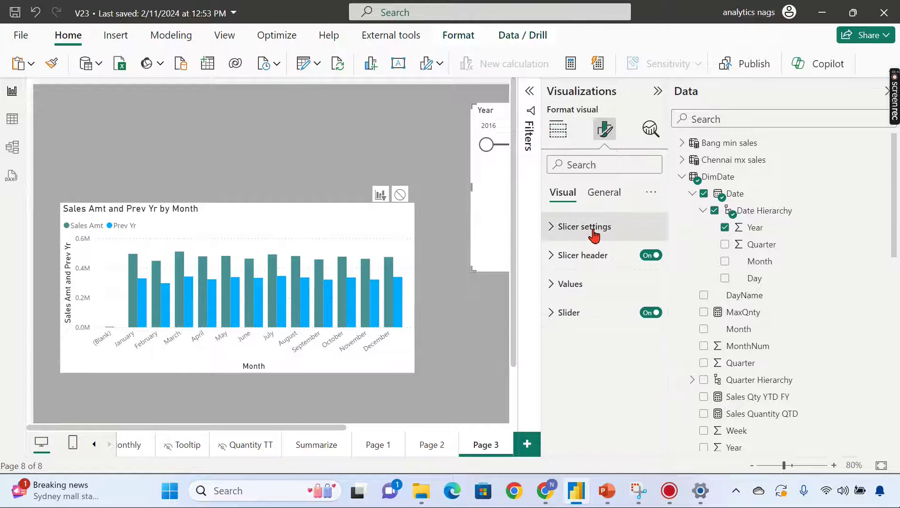
left_click(595, 228)
left_click(597, 300)
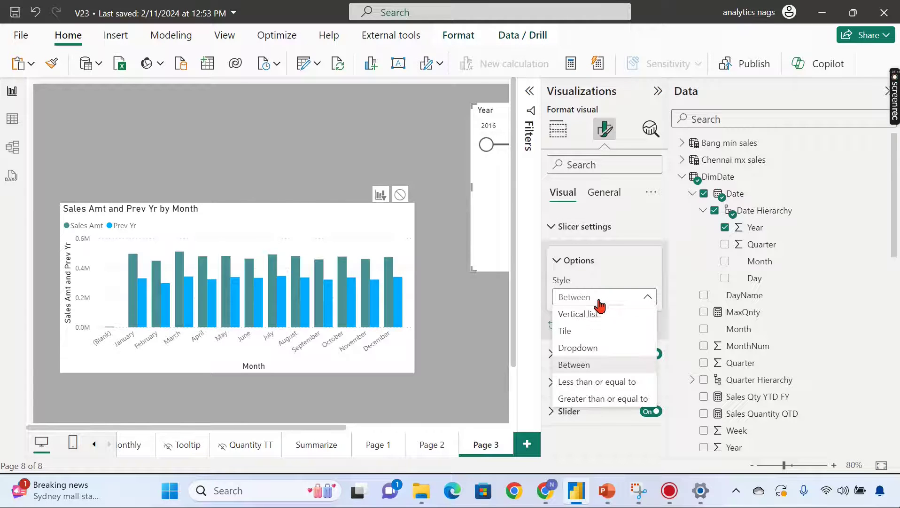
left_click(578, 348)
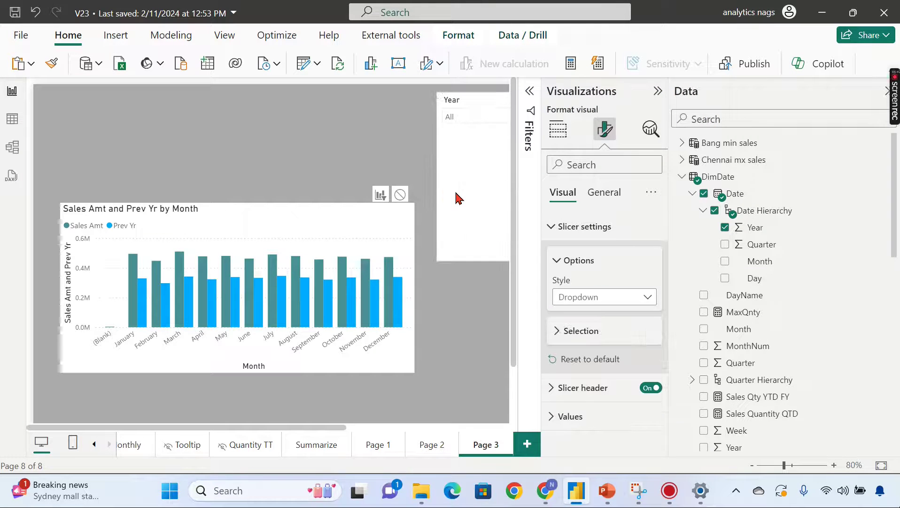
Collapse the Visualizations and Data panes and open the Year slicer's list.
left_click(658, 91)
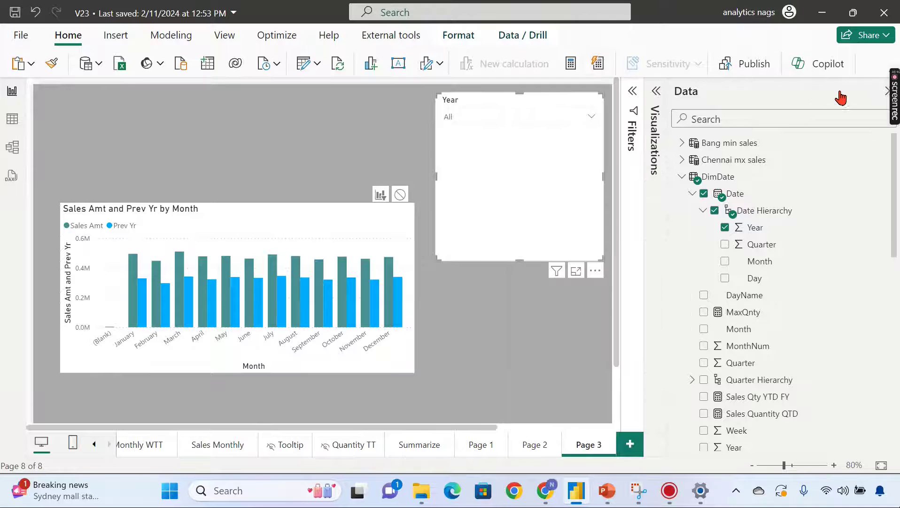
left_click(881, 93)
left_click(581, 118)
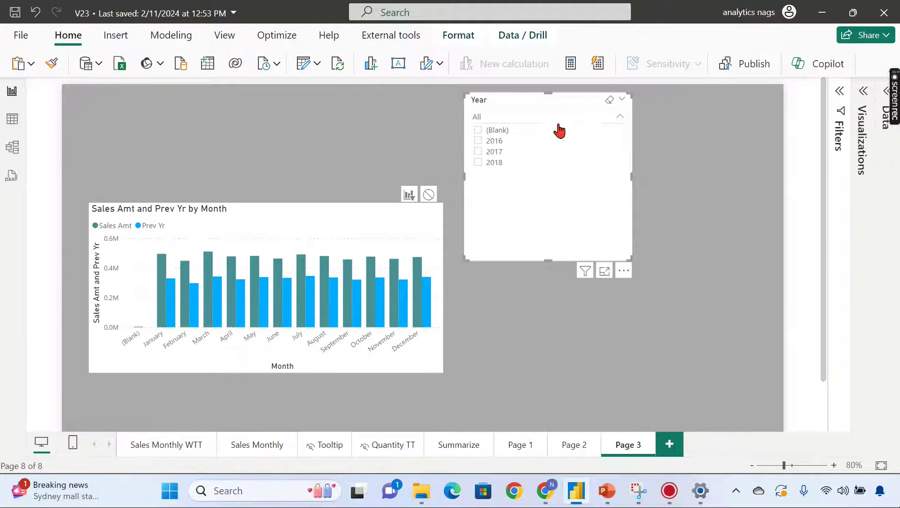
Select 2017 in the Year slicer, toggling it off and back on, then close the list.
left_click(501, 155)
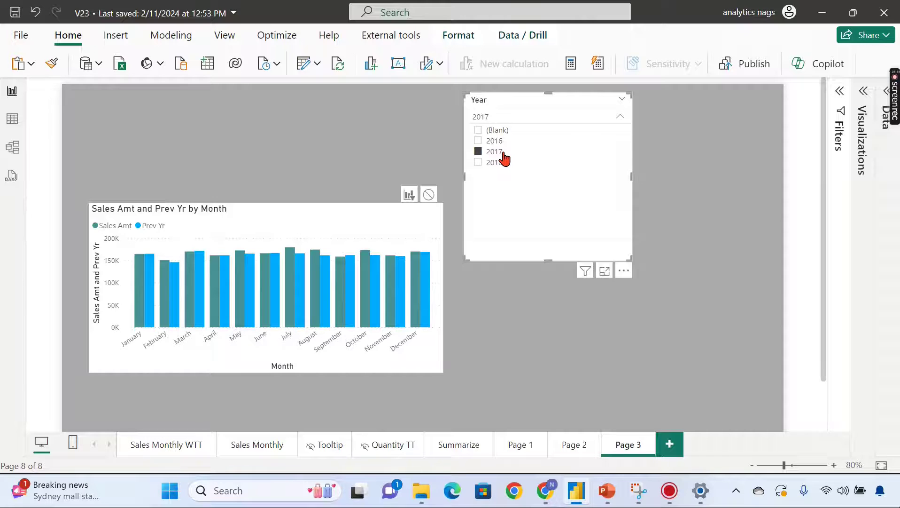
left_click(503, 153)
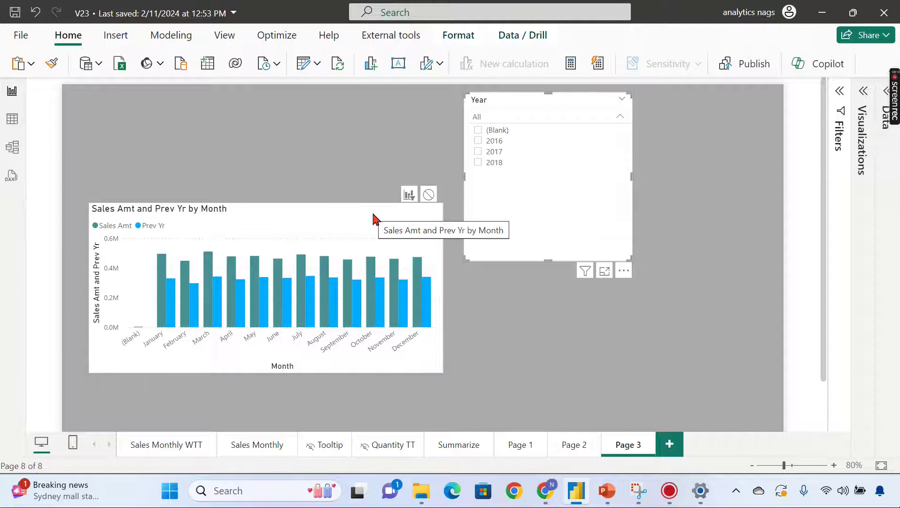
left_click(480, 152)
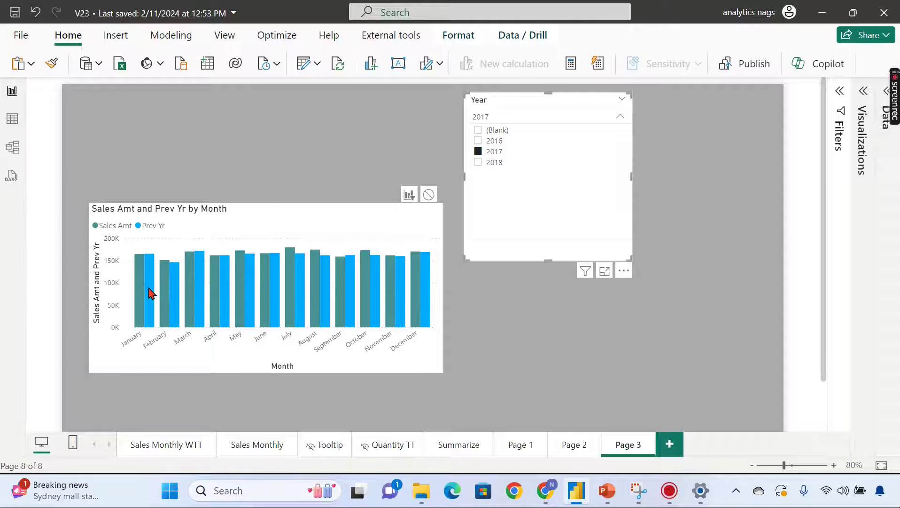
mouse_move(144, 270)
left_click(863, 91)
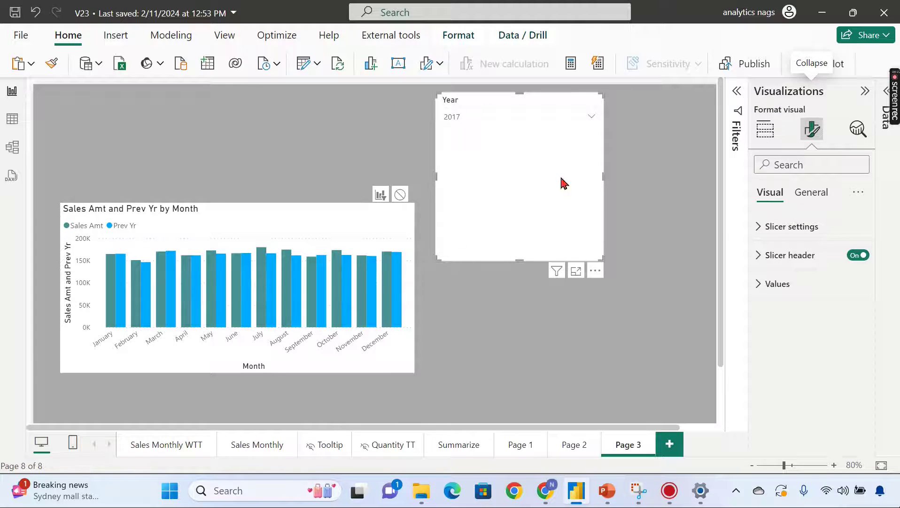
Check the slicer's General options, then select the month column chart and show its format settings.
left_click(812, 201)
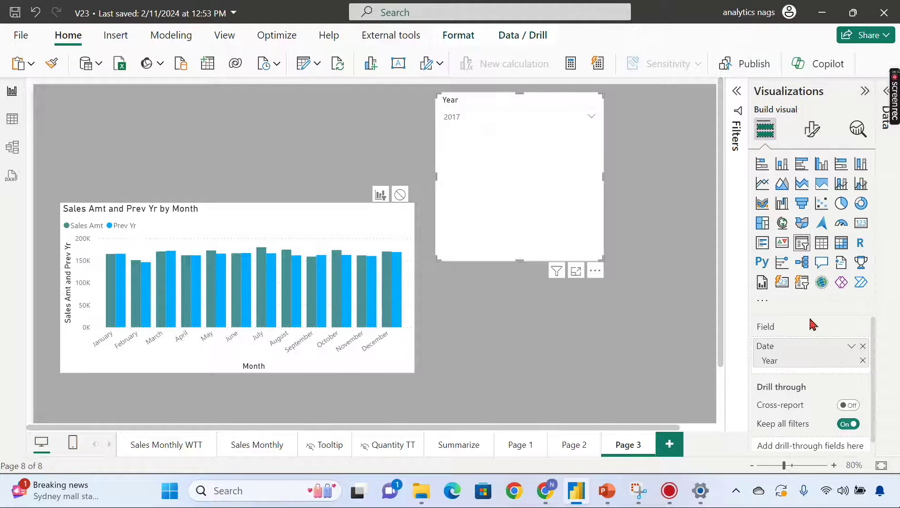
left_click(357, 235)
scroll(792, 411, "down", 1)
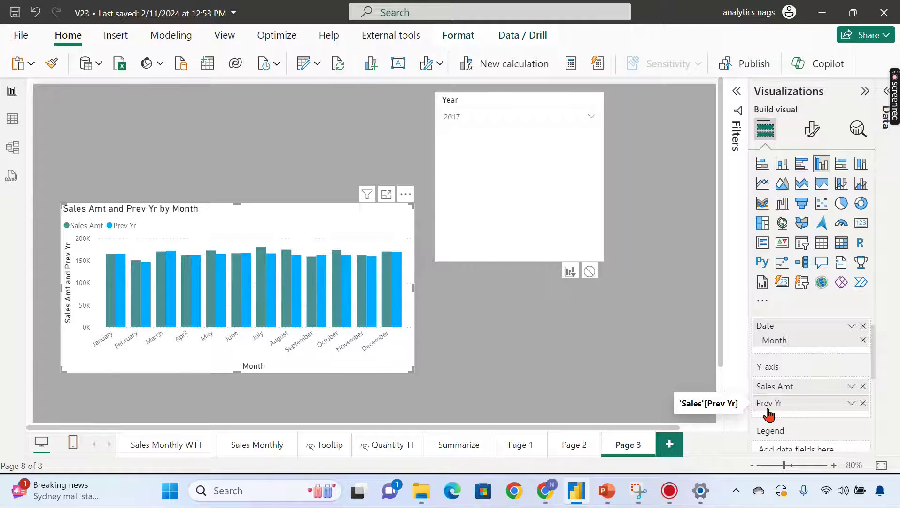
left_click(813, 132)
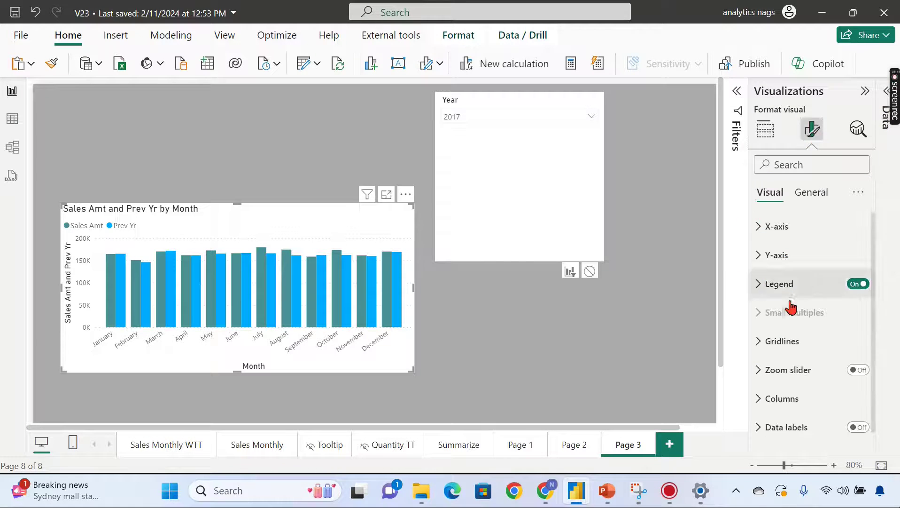
scroll(817, 315, "down", 1)
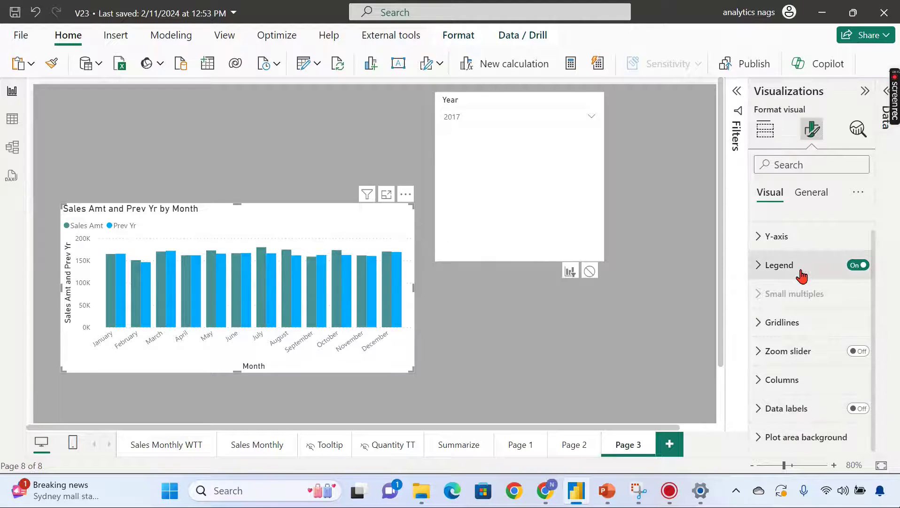
Turn on column Overlap in Columns > Layout and set Space between series to 32%.
left_click(780, 380)
scroll(822, 318, "down", 5)
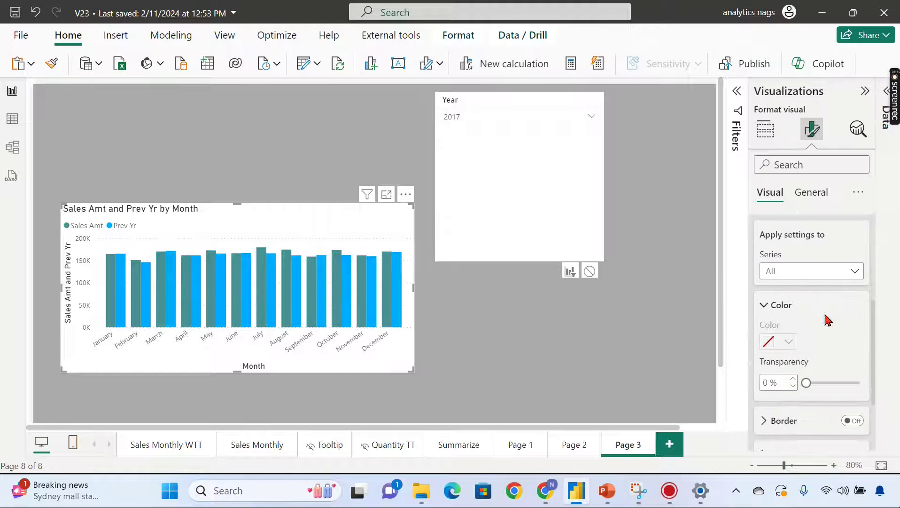
scroll(836, 316, "down", 1)
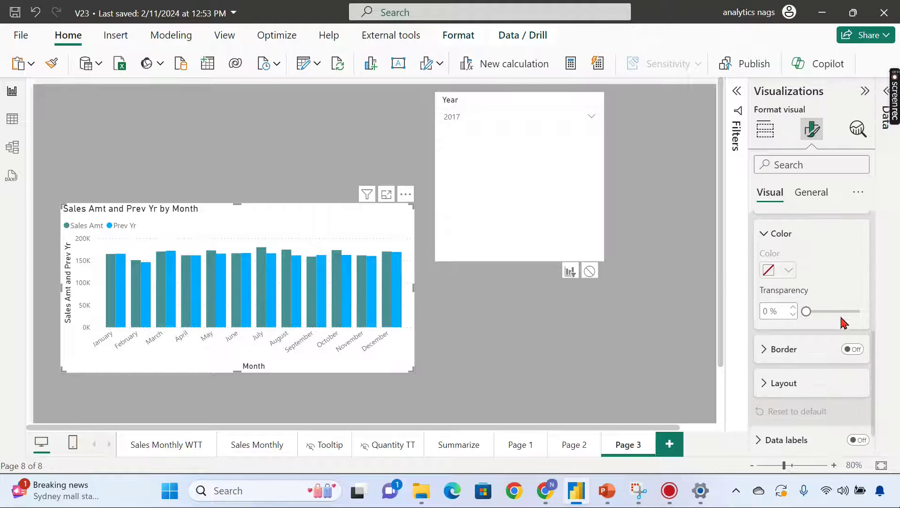
left_click(829, 388)
scroll(844, 362, "down", 5)
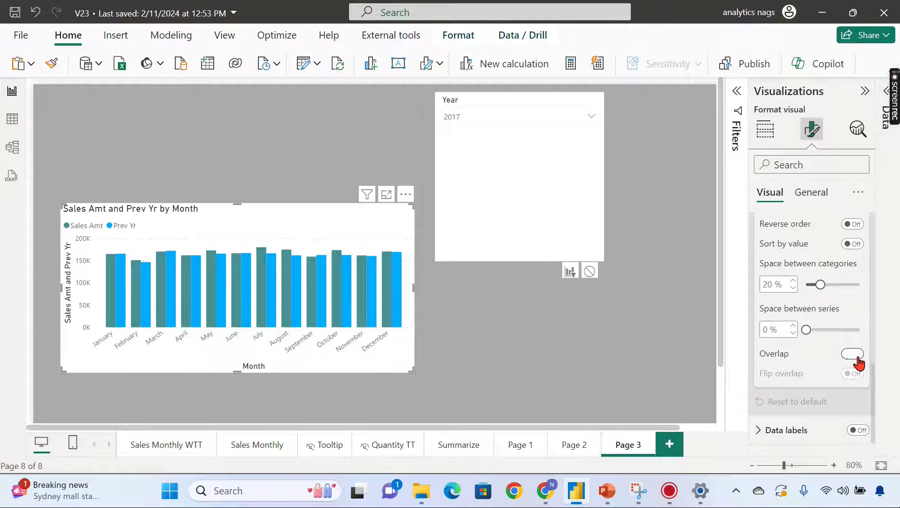
left_click(857, 355)
scroll(840, 390, "down", 1)
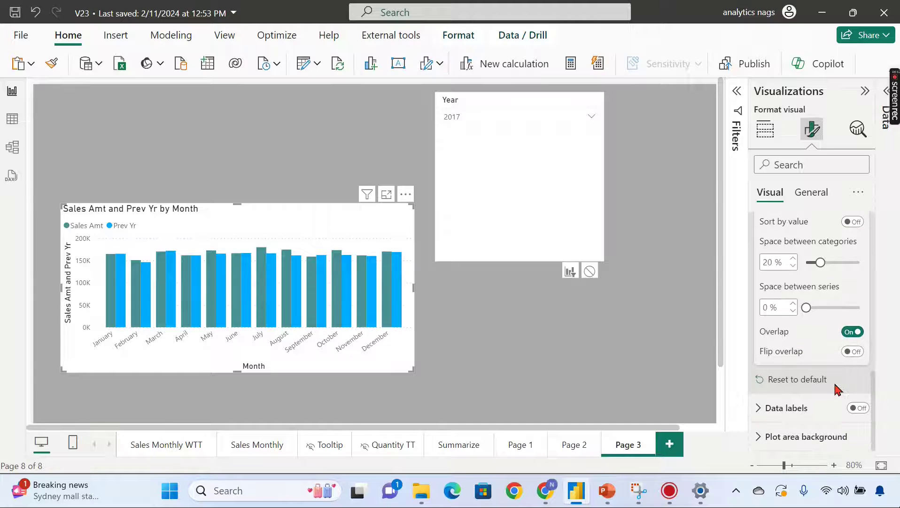
left_click_drag(813, 309, 824, 309)
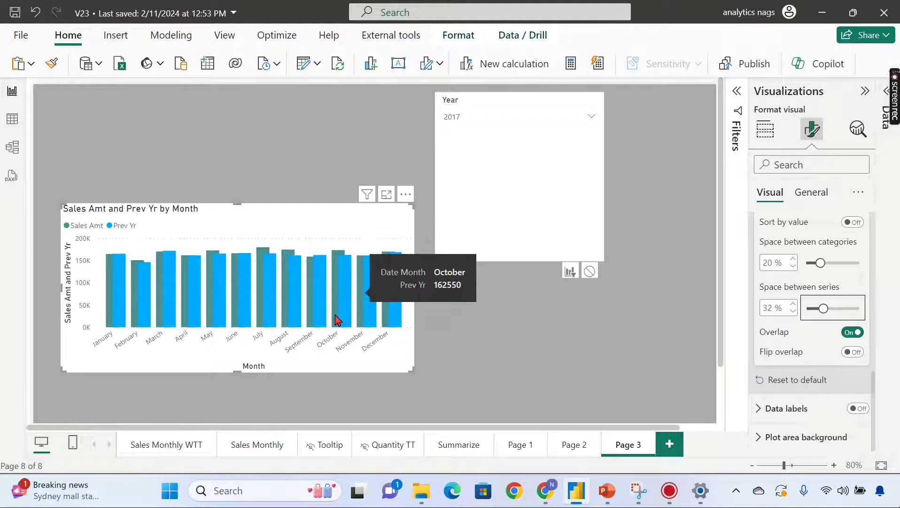
scroll(808, 235, "up", 1)
Reorder the Y-axis values so Prev Yr comes before Sales Amt.
left_click(766, 136)
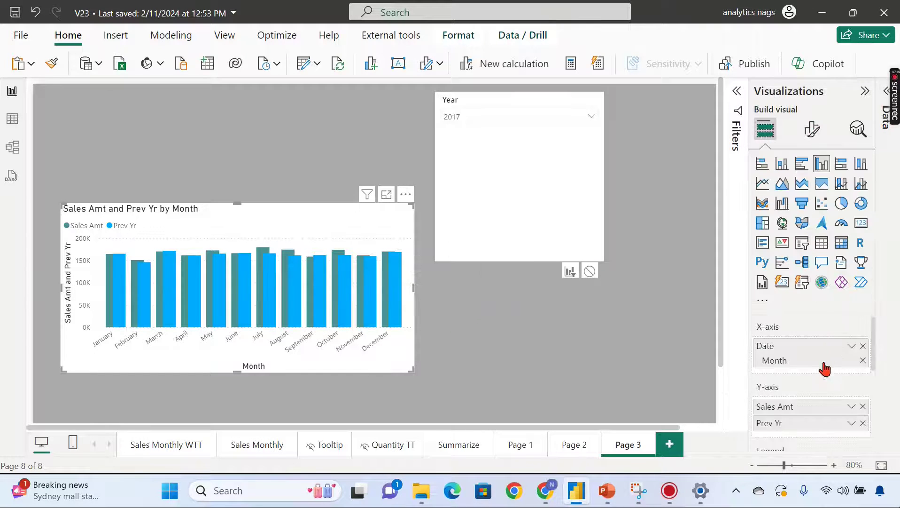
scroll(813, 385, "down", 3)
left_click_drag(795, 350, 799, 329)
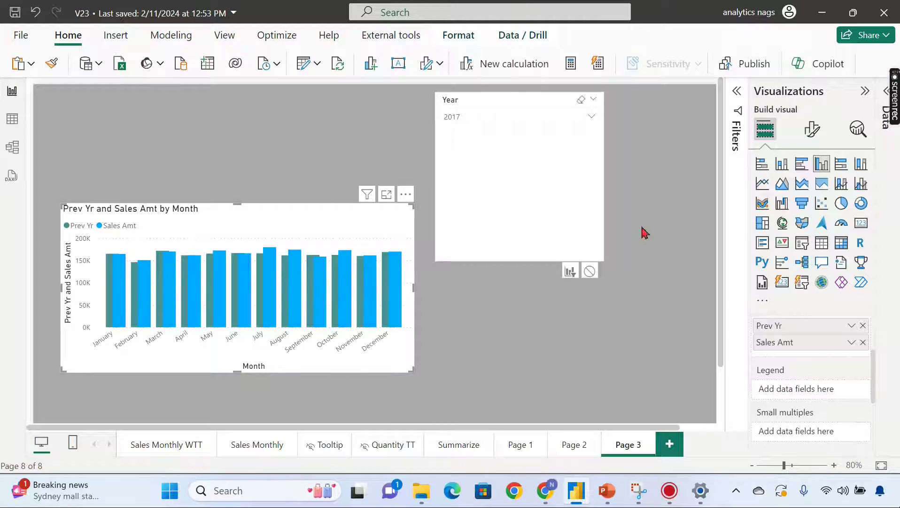
left_click(813, 130)
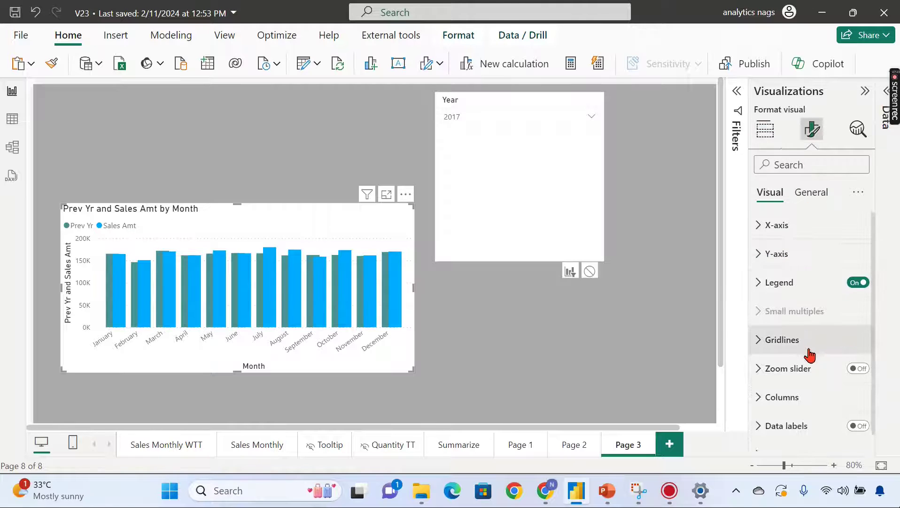
scroll(823, 347, "down", 1)
Make the Prev Yr series columns White and switch their Border on.
left_click(823, 378)
scroll(822, 348, "down", 2)
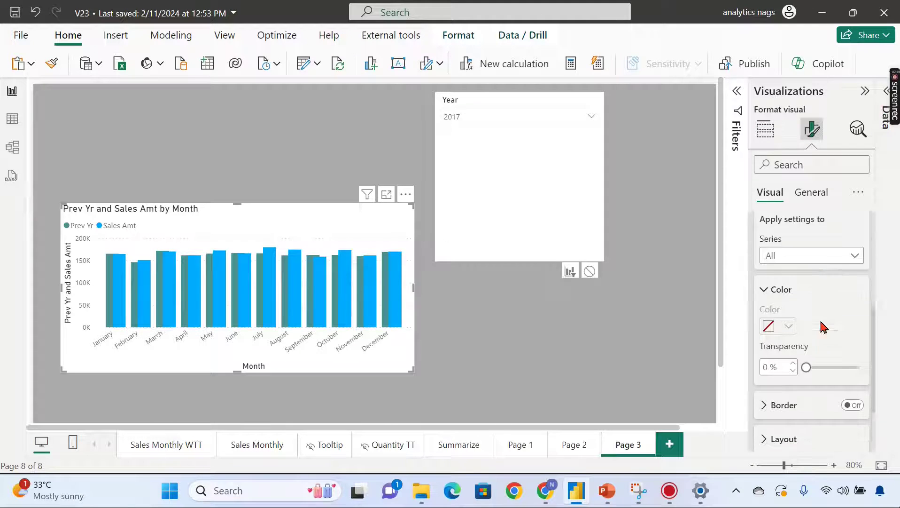
left_click(809, 235)
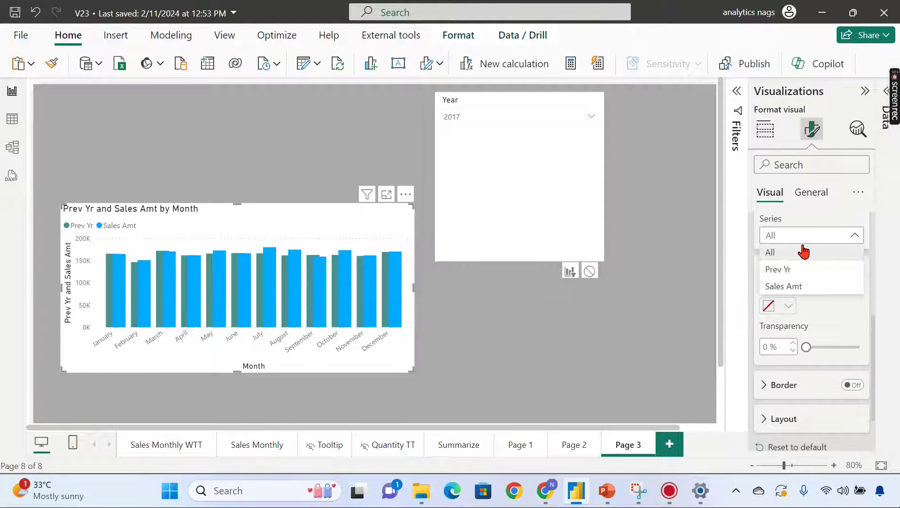
left_click(790, 268)
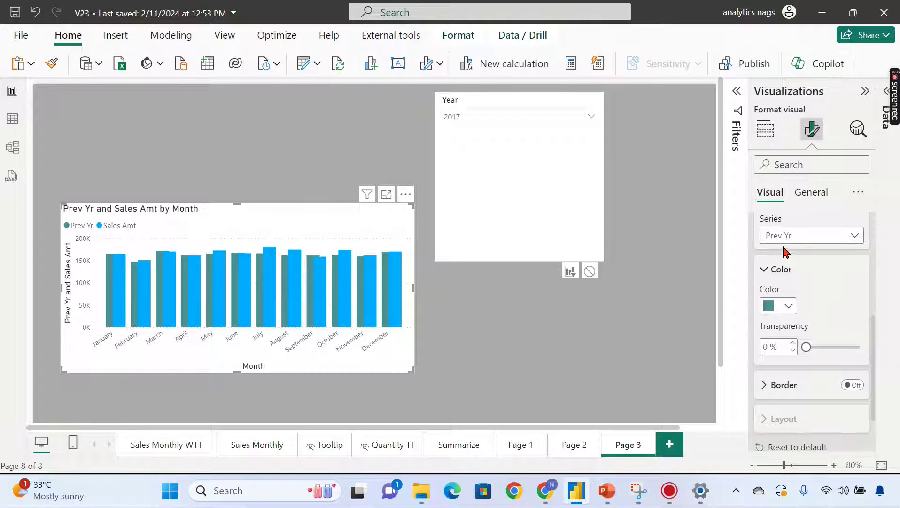
left_click(789, 306)
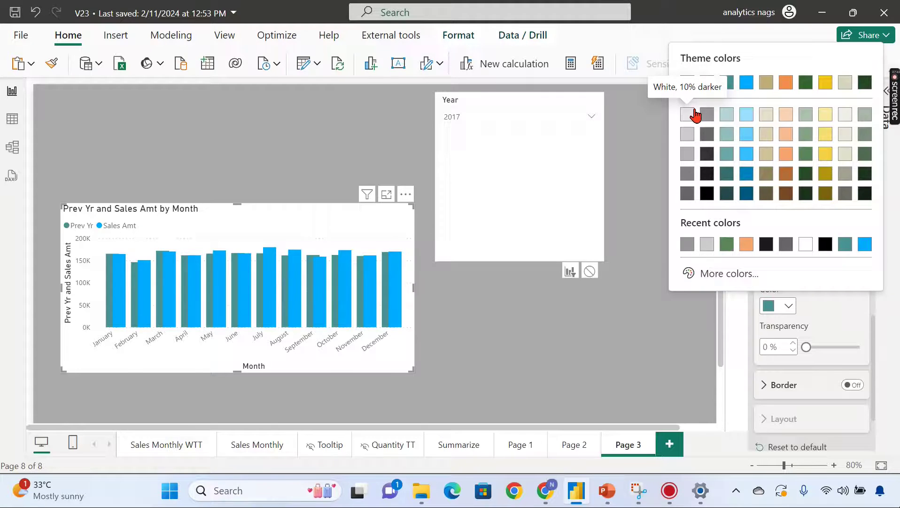
left_click(687, 82)
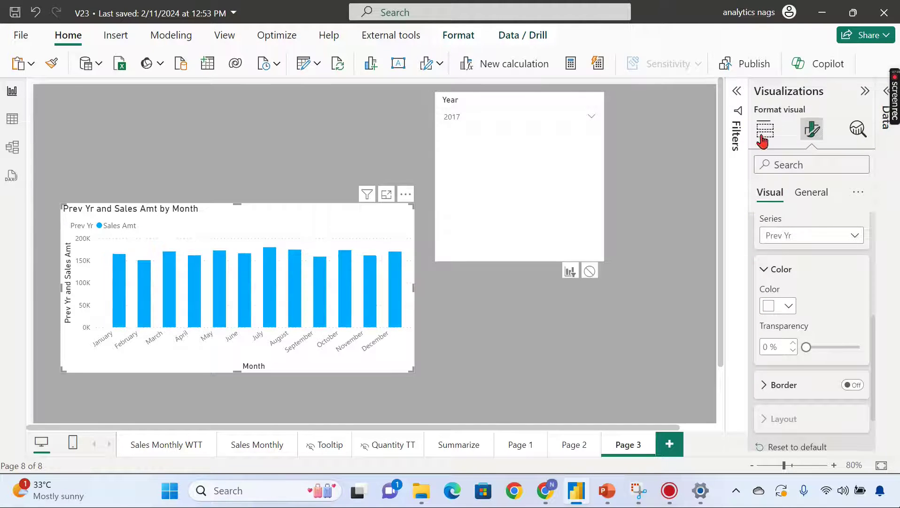
scroll(827, 343, "down", 2)
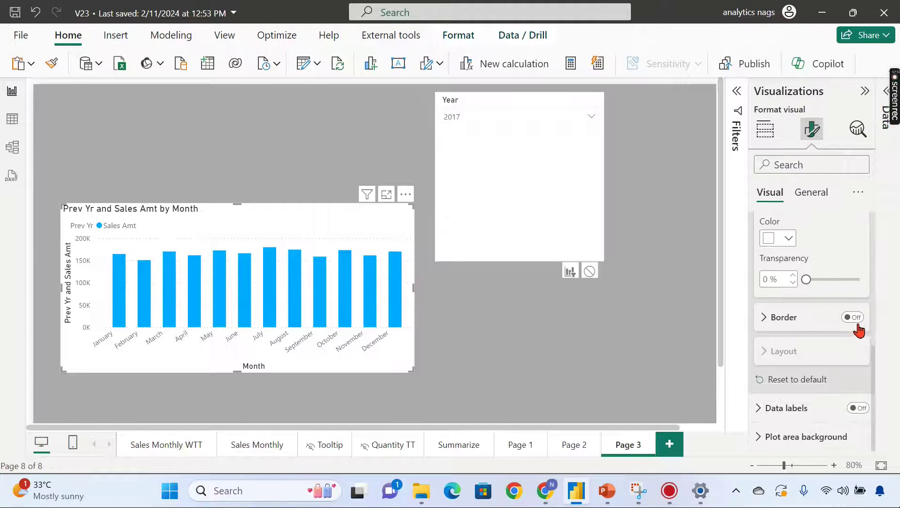
left_click(859, 324)
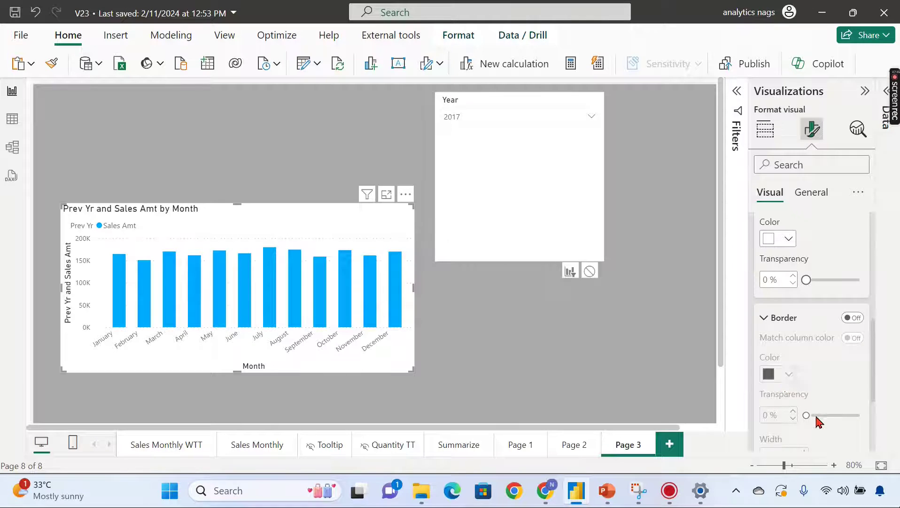
left_click(853, 318)
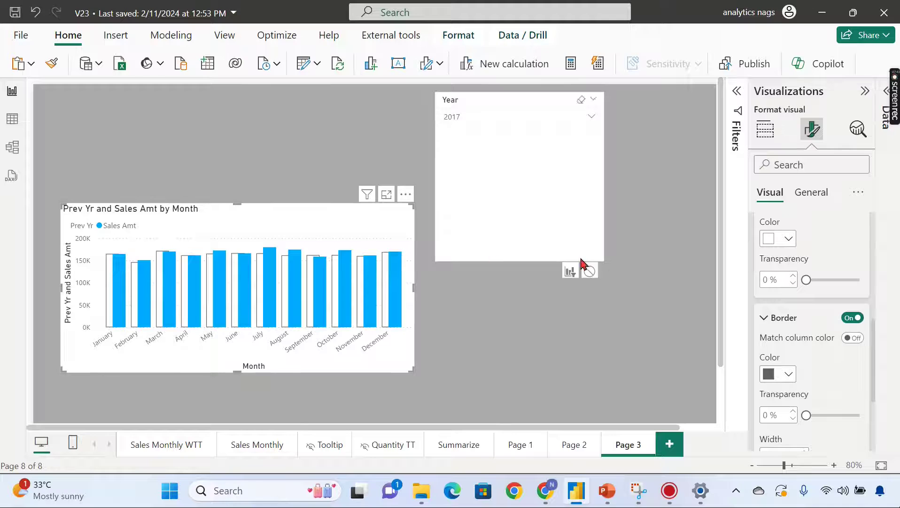
scroll(801, 268, "up", 2)
left_click(805, 241)
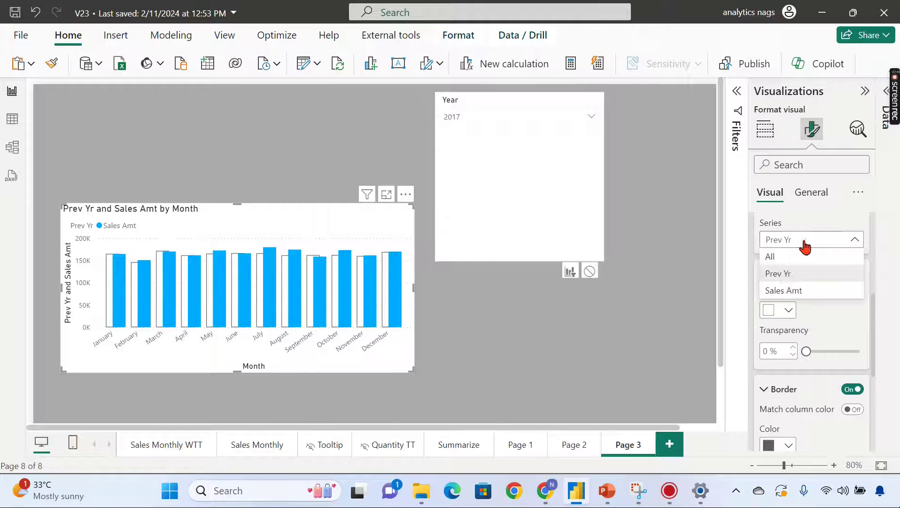
Fill the Sales Amt columns with grey.
left_click(783, 290)
left_click(783, 319)
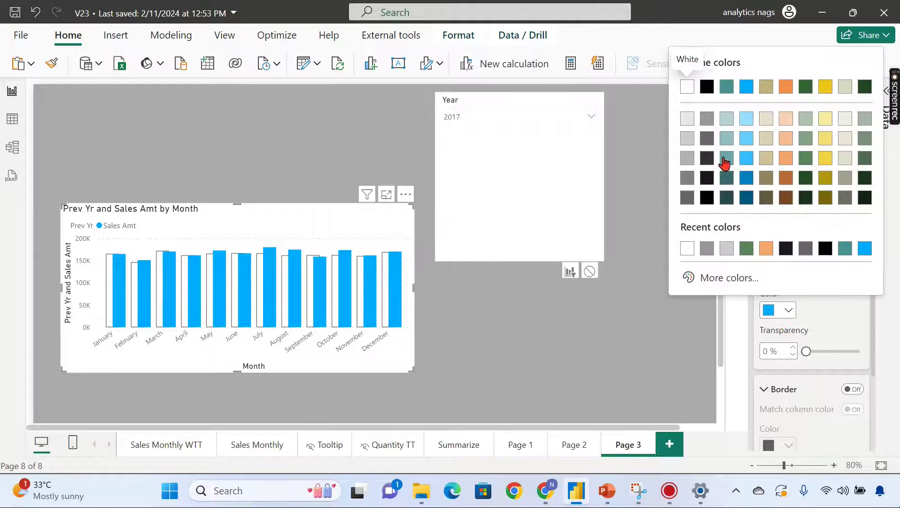
left_click(714, 123)
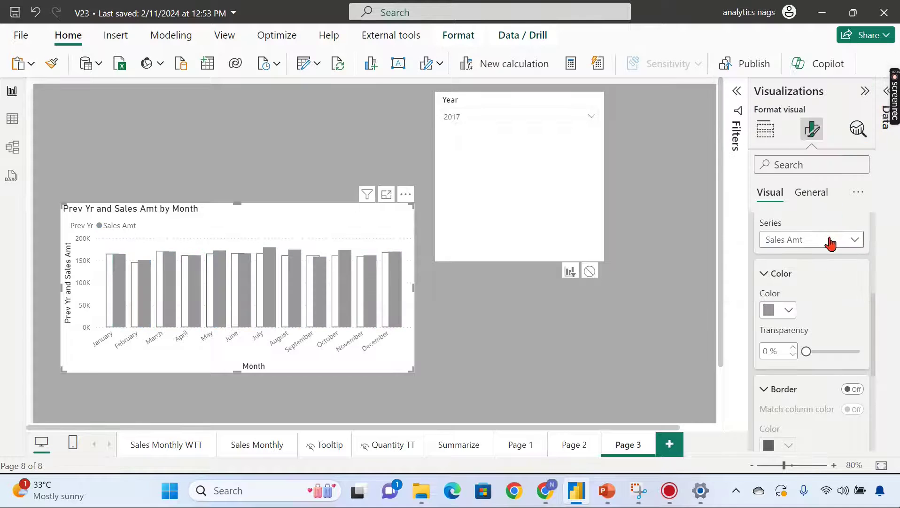
Turn on a Sales Amt column border coloured Black, 20% lighter.
scroll(825, 279, "down", 2)
scroll(854, 275, "down", 1)
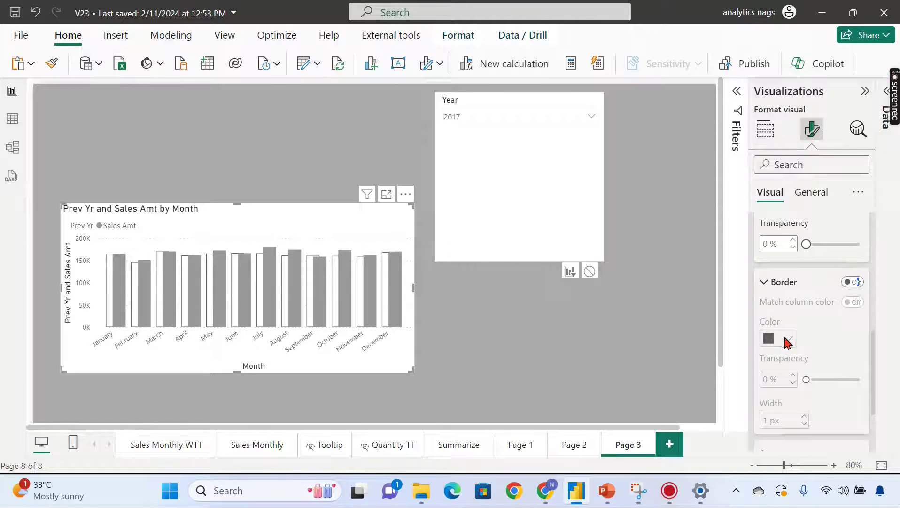
left_click(852, 281)
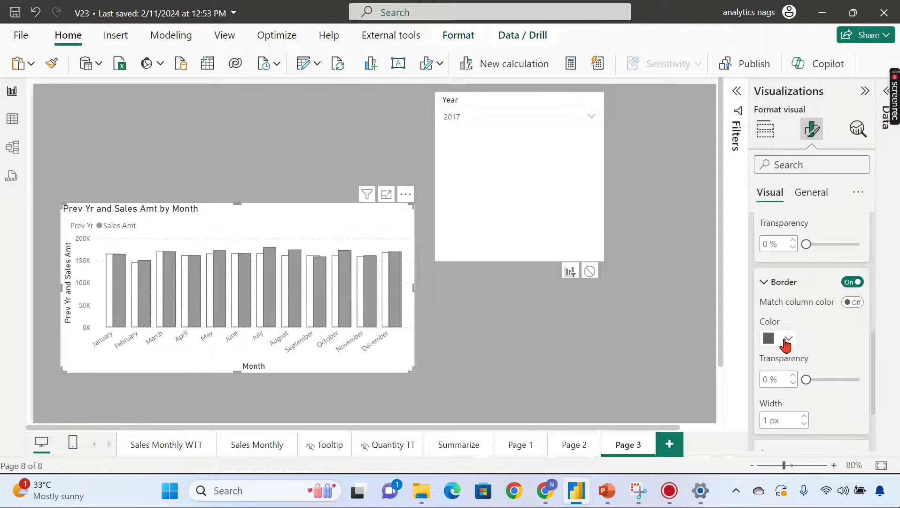
left_click(786, 344)
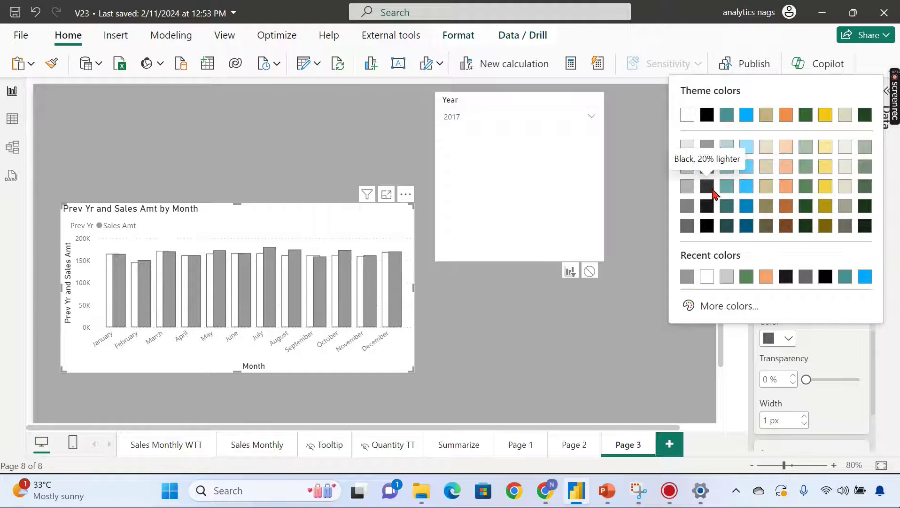
left_click(712, 191)
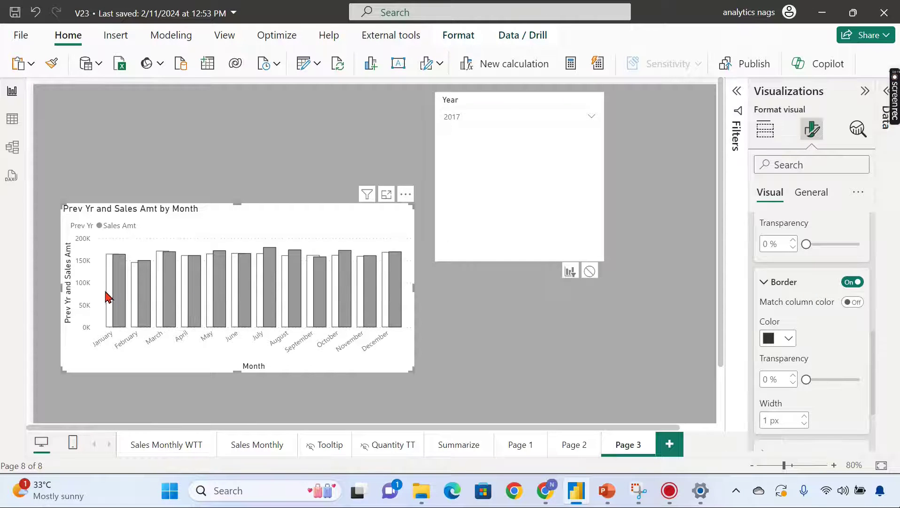
left_click(789, 338)
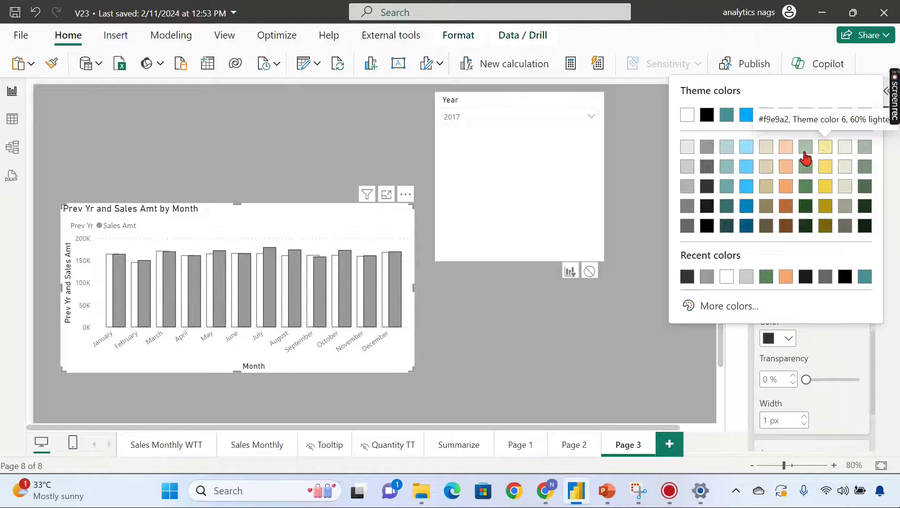
Give the Sales Amt columns a light peach border and a dark blue fill.
left_click(785, 148)
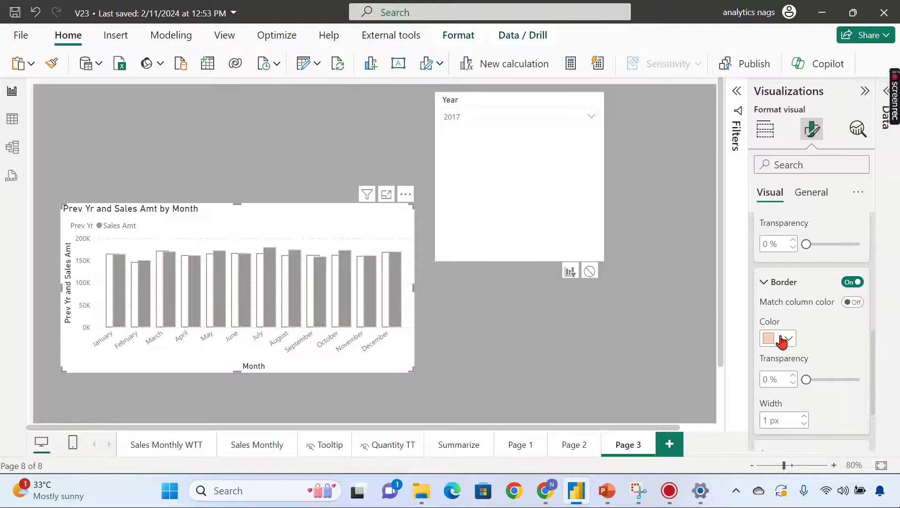
scroll(790, 242, "up", 2)
left_click(781, 276)
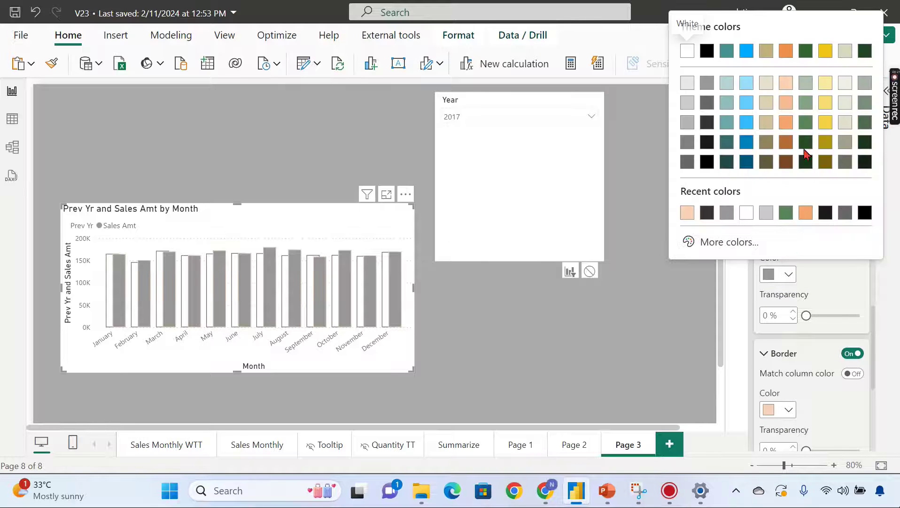
left_click(785, 107)
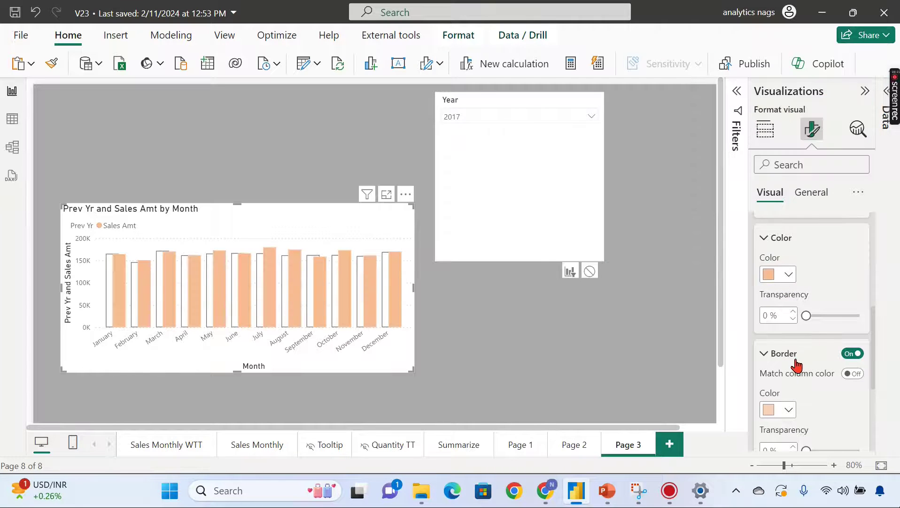
left_click(784, 275)
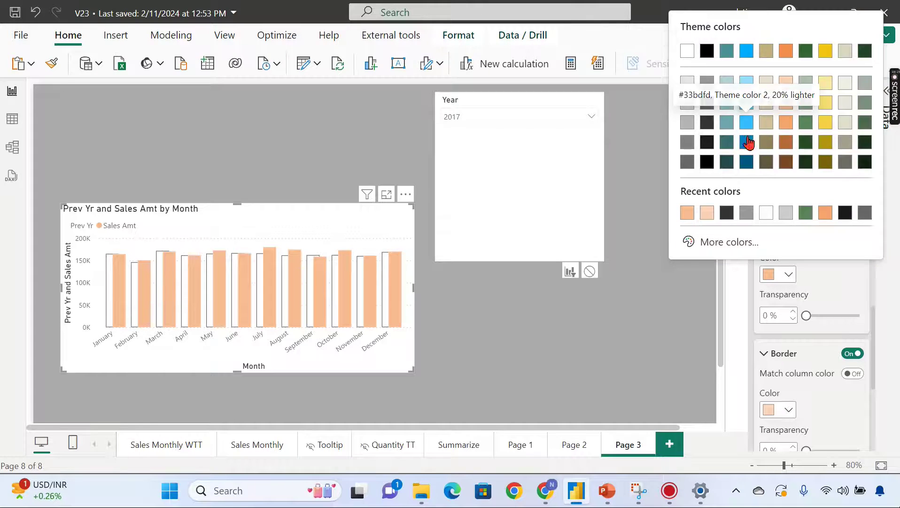
left_click(747, 142)
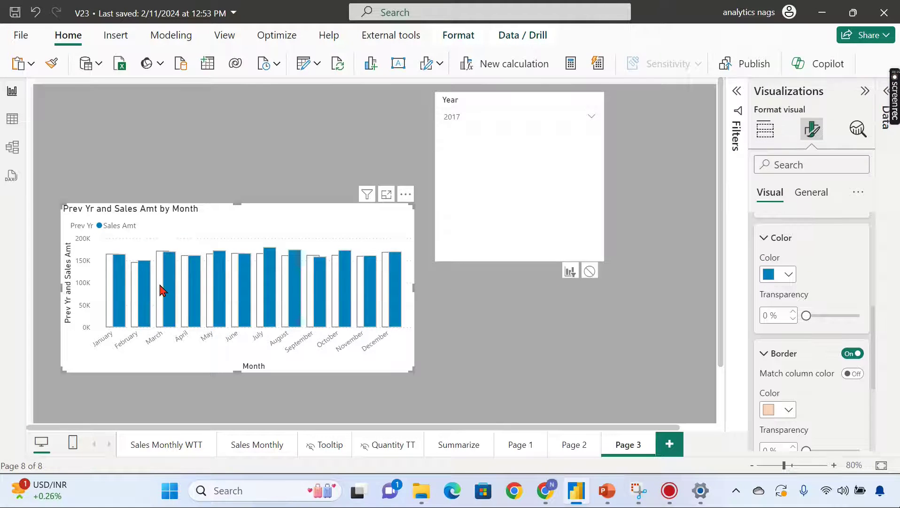
Fill the Prev Yr columns with light grey (White, 10% darker).
scroll(782, 278, "up", 2)
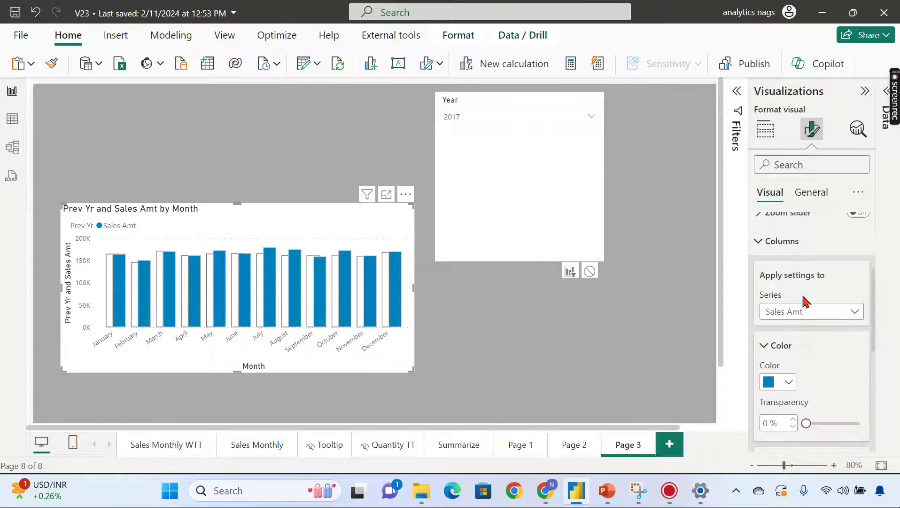
left_click(804, 311)
left_click(780, 346)
scroll(784, 345, "down", 1)
left_click(789, 346)
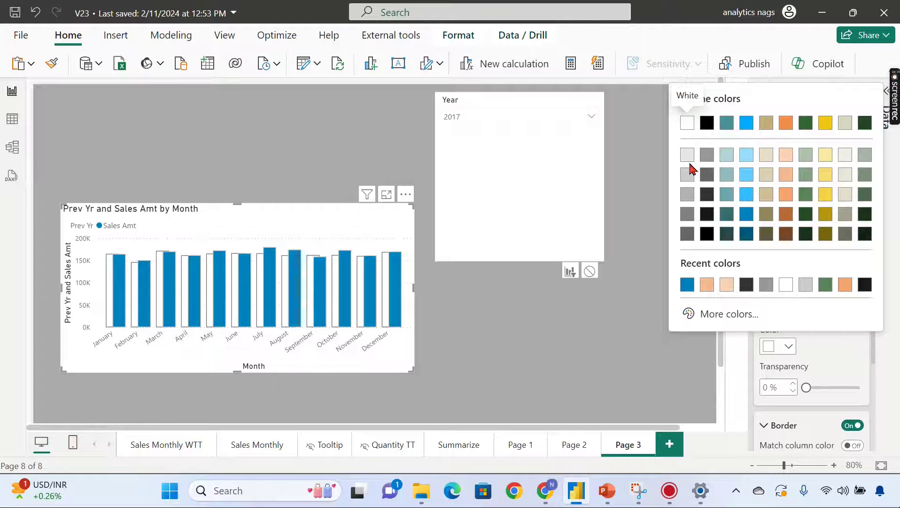
left_click(689, 158)
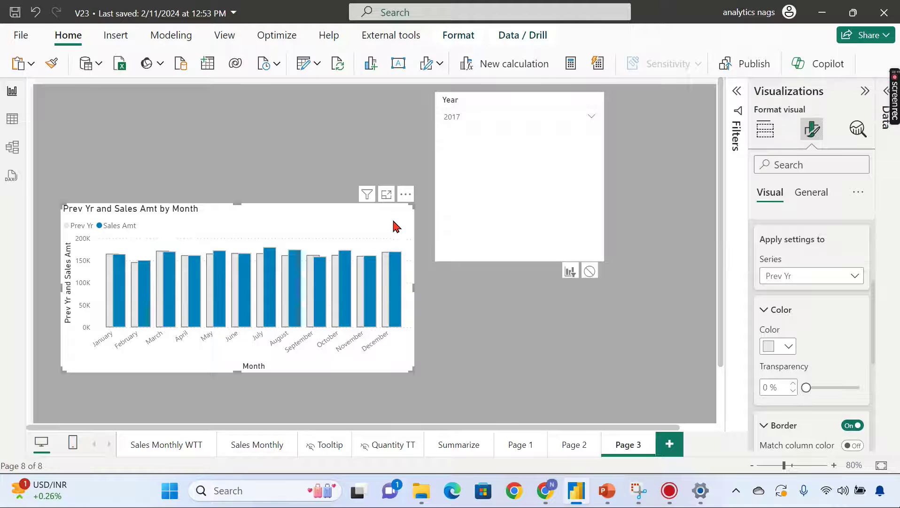
left_click(439, 254)
Drag the Year slicer's bottom-left corner inward to make it narrower and shorter.
left_click_drag(439, 259, 481, 246)
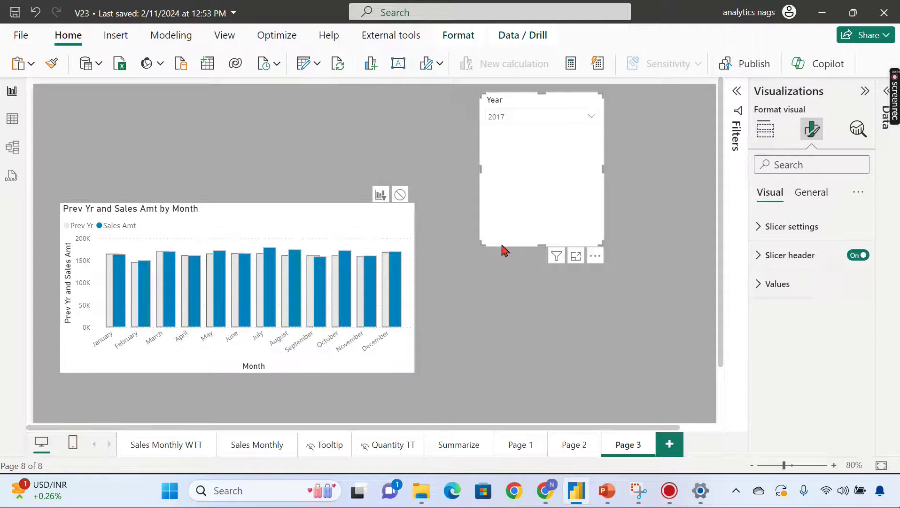
left_click(332, 229)
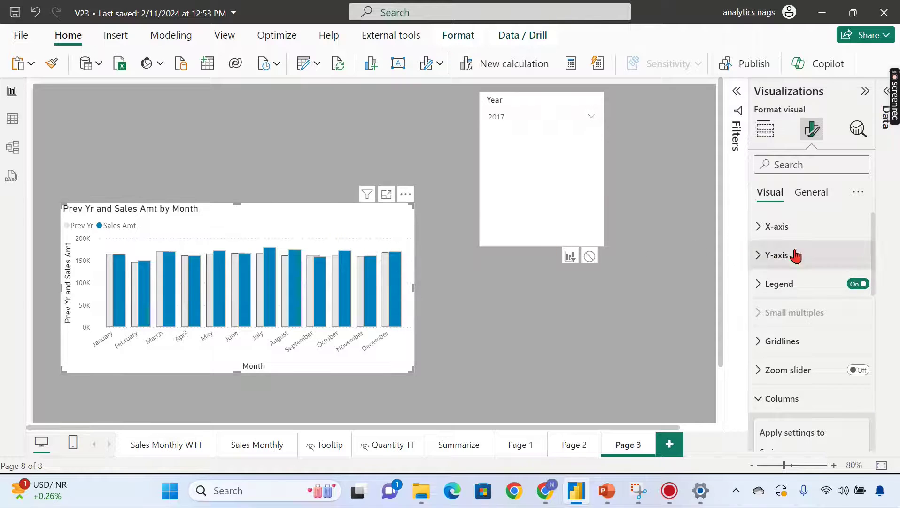
Collapse the column colour, border and layout sections and set the series back to All.
scroll(813, 350, "down", 2)
scroll(799, 329, "down", 1)
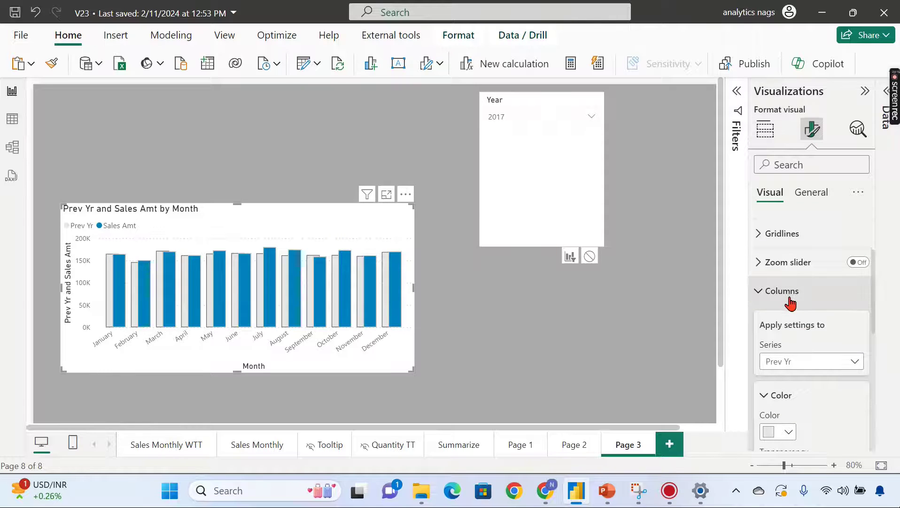
scroll(794, 305, "down", 4)
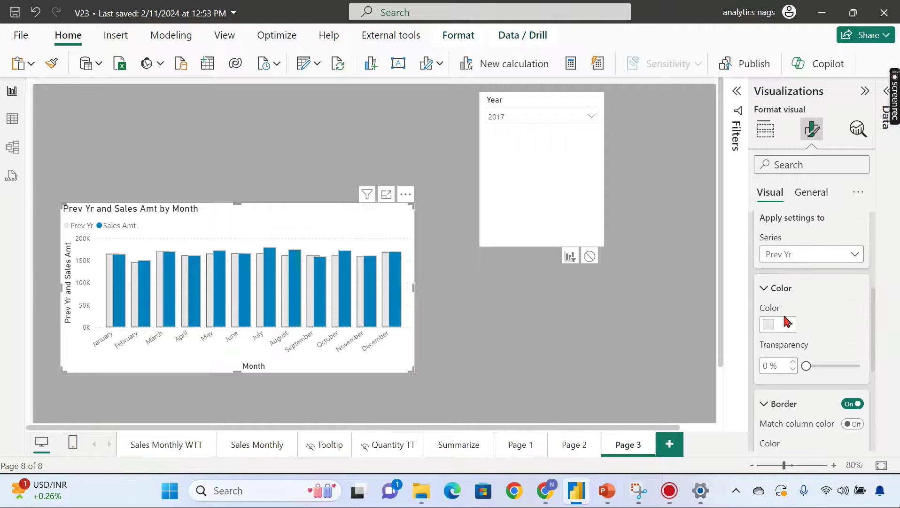
left_click(798, 254)
left_click(789, 285)
scroll(822, 319, "down", 5)
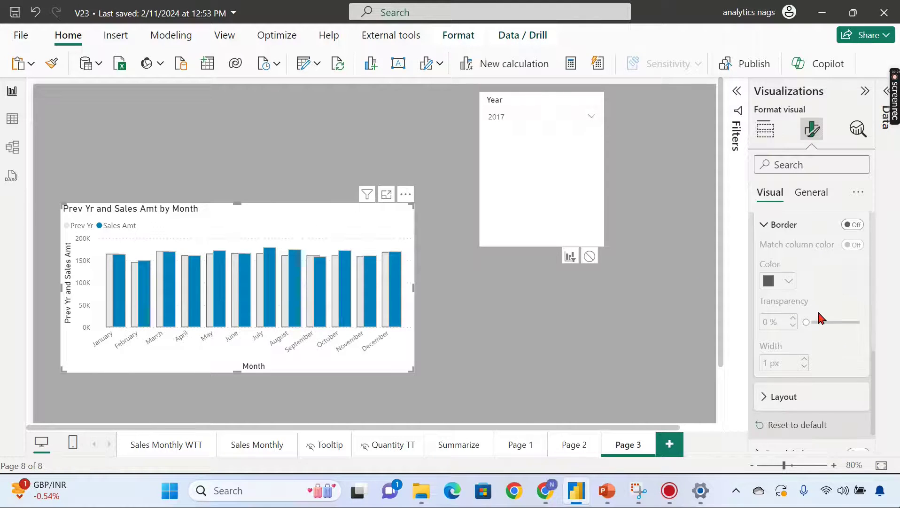
left_click(821, 350)
scroll(824, 343, "up", 5)
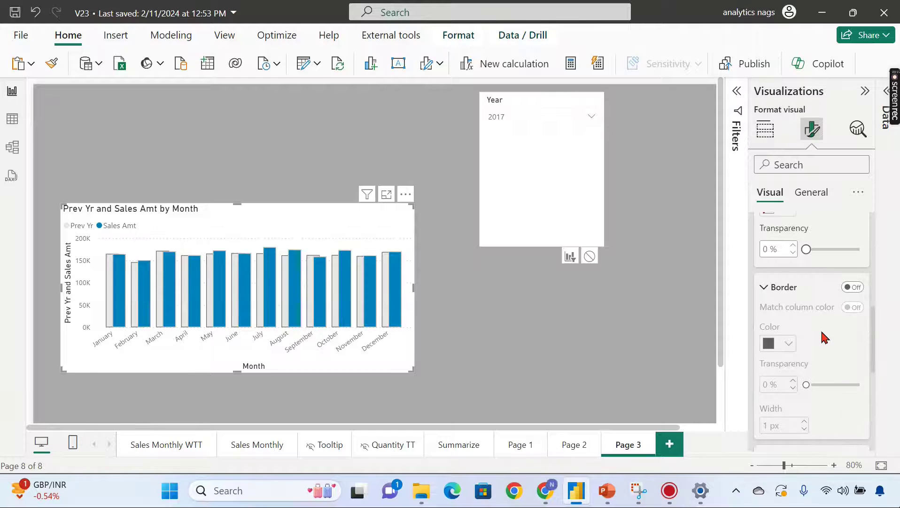
left_click(765, 287)
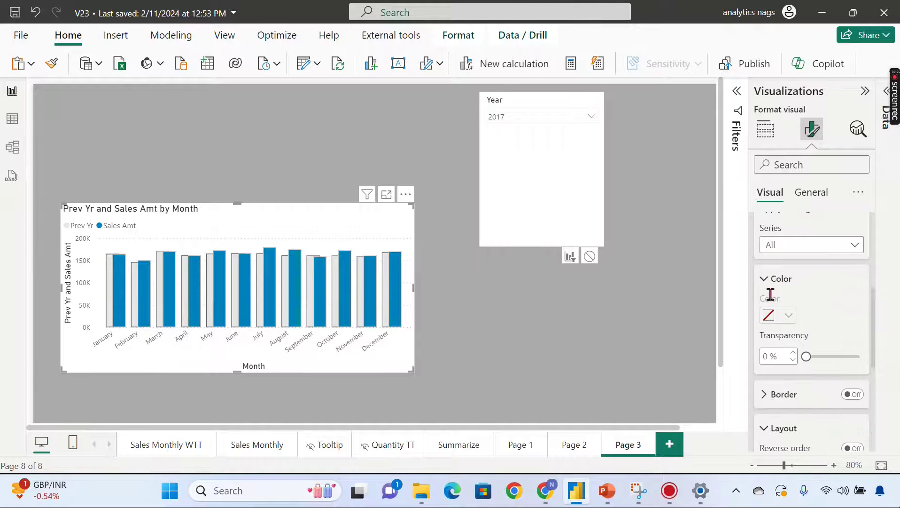
left_click(766, 284)
left_click(772, 348)
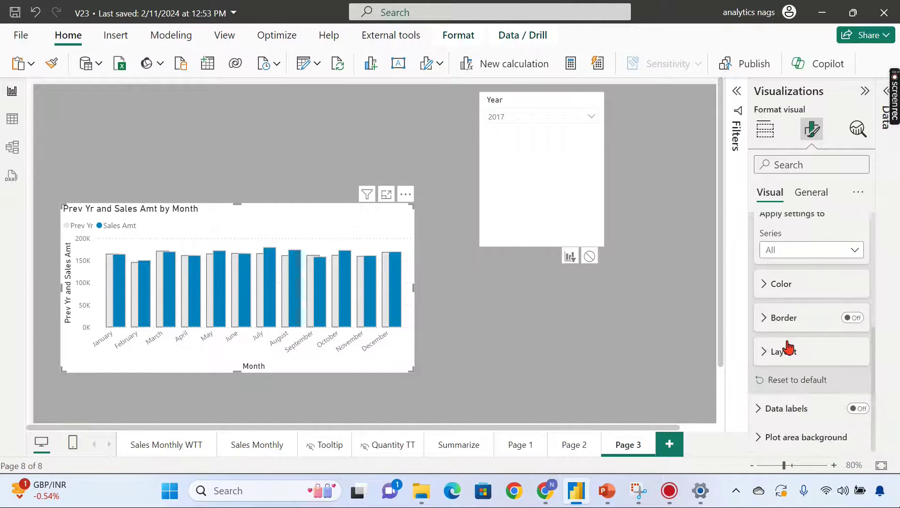
scroll(776, 225, "up", 1)
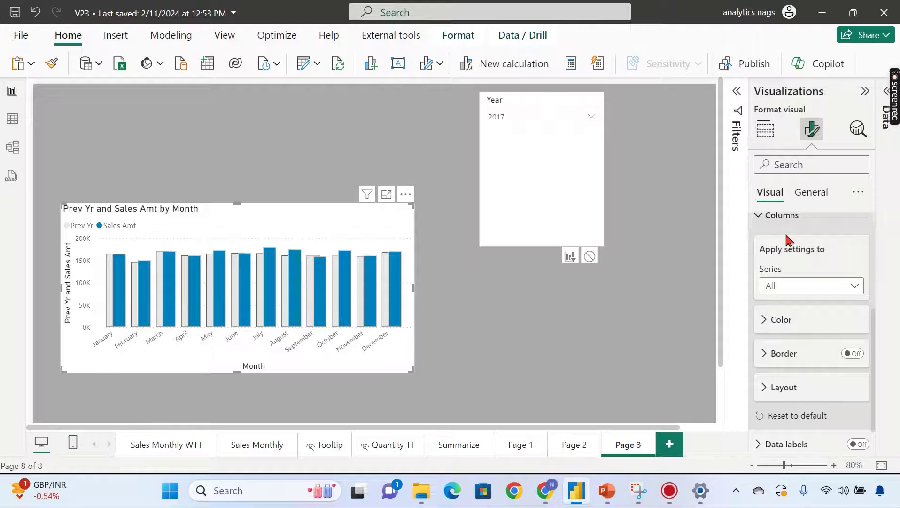
left_click(796, 297)
left_click(787, 320)
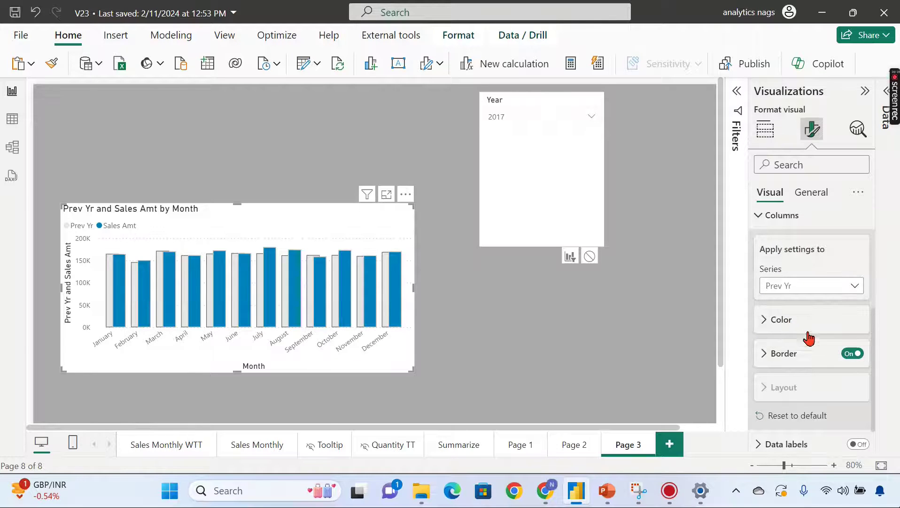
left_click(803, 288)
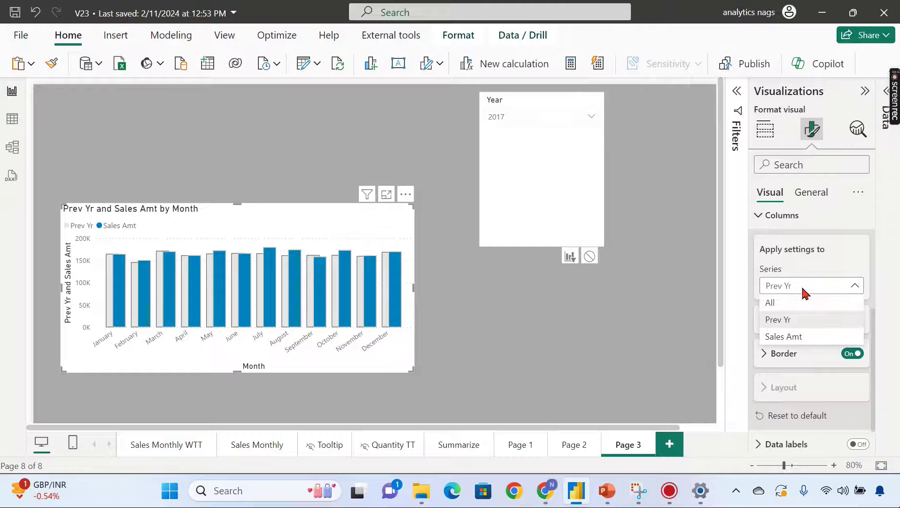
left_click(781, 315)
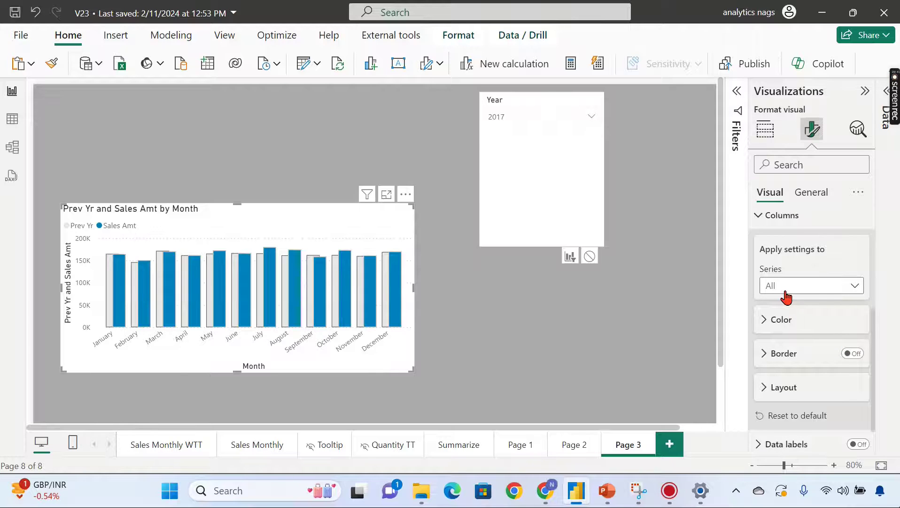
Widen the space between series from 32% to 43% in Columns > Layout.
scroll(785, 301, "down", 1)
left_click(788, 351)
scroll(827, 343, "down", 2)
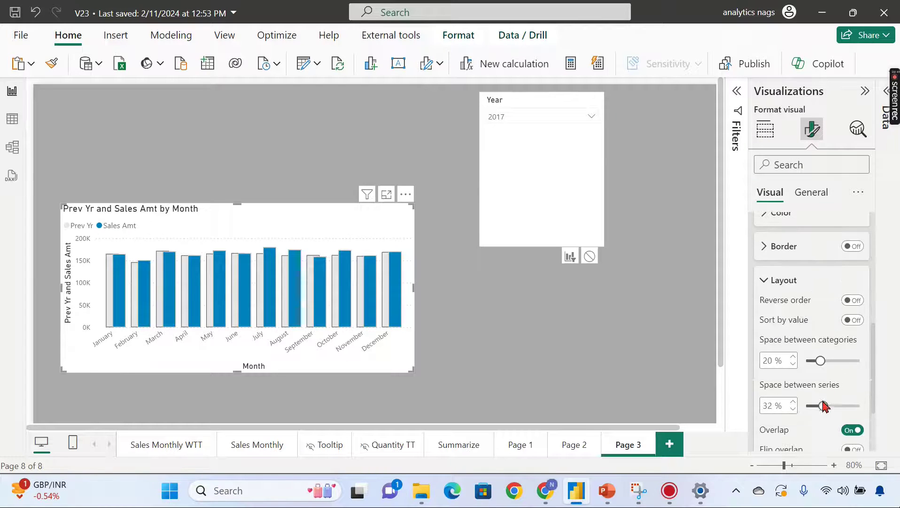
scroll(829, 423, "down", 1)
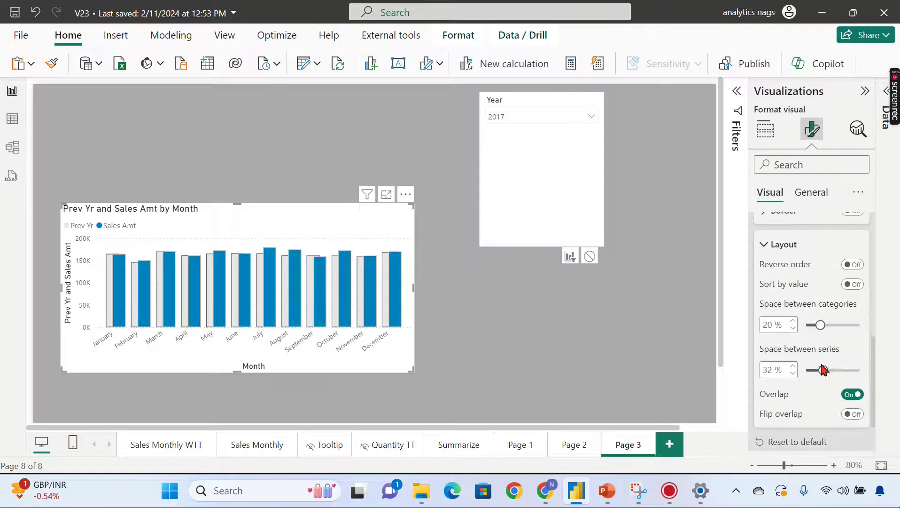
left_click_drag(822, 369, 829, 369)
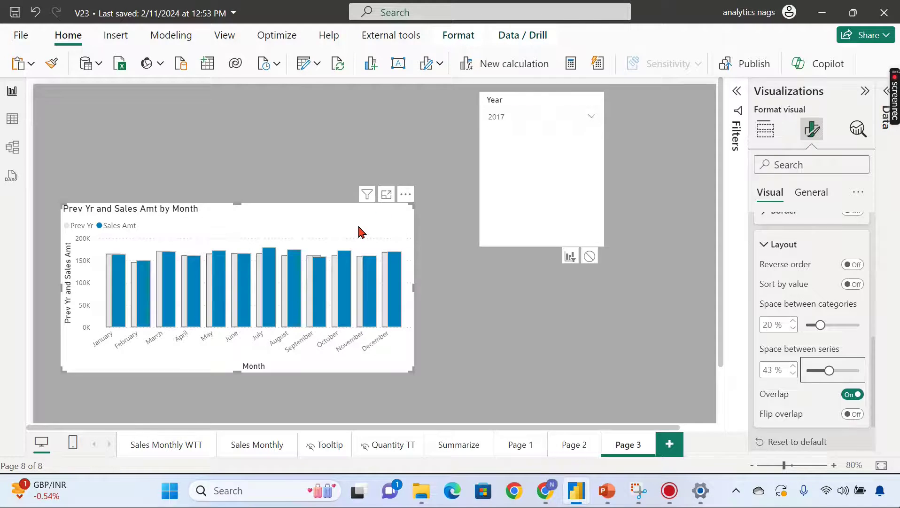
scroll(846, 273, "up", 2)
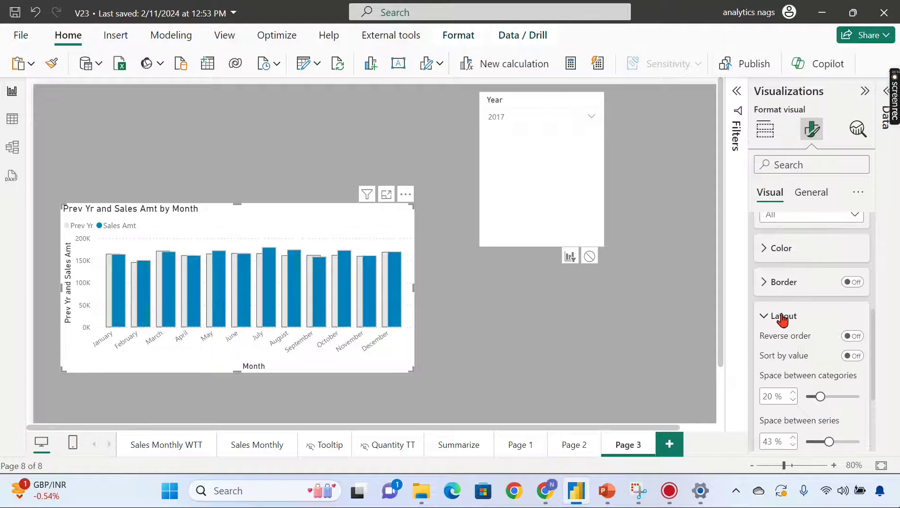
left_click(782, 316)
scroll(771, 281, "up", 4)
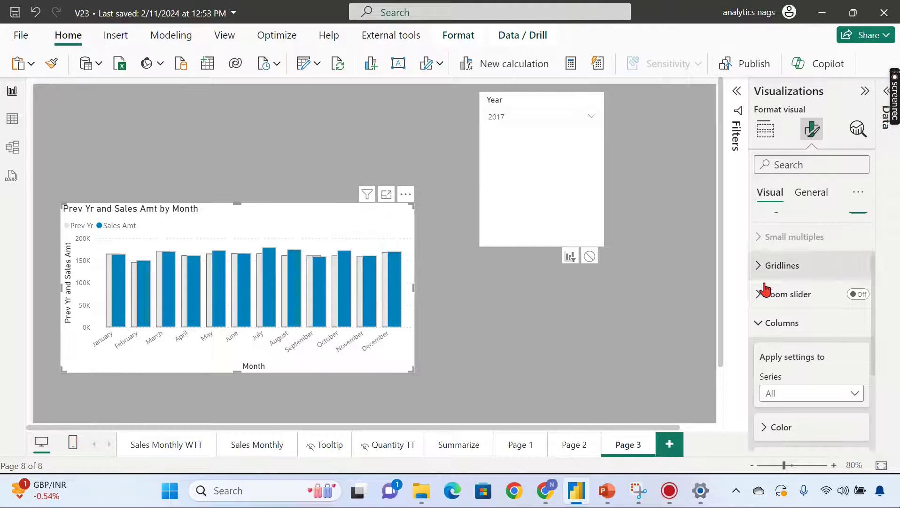
scroll(765, 288, "up", 2)
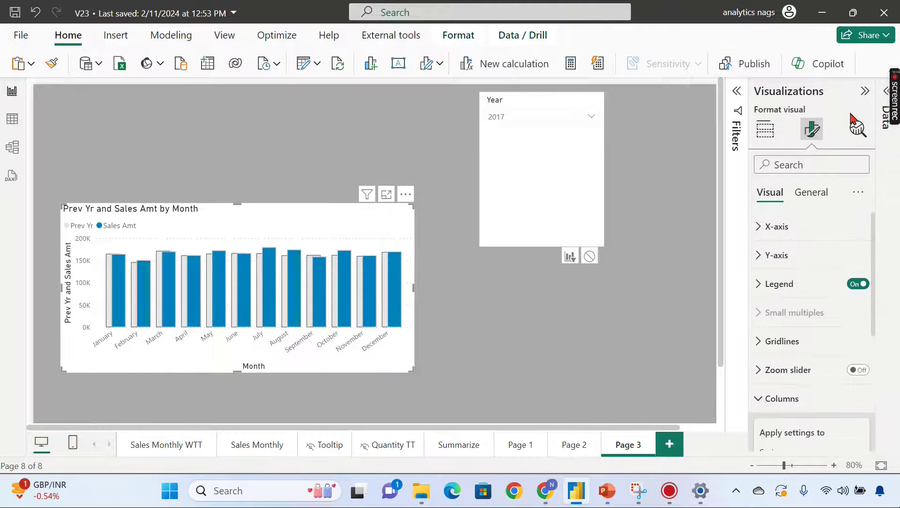
Search the field list and review the Variance and Prev Yr measure formulas.
left_click(884, 92)
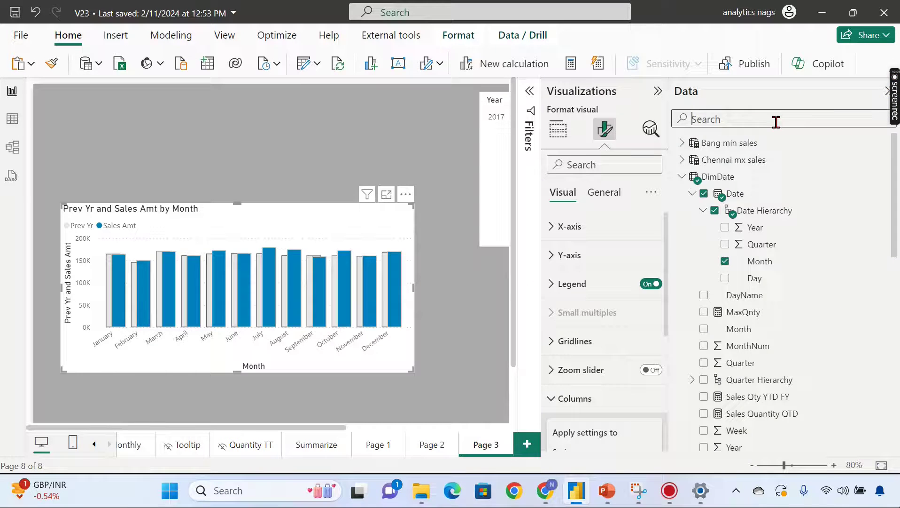
type("var")
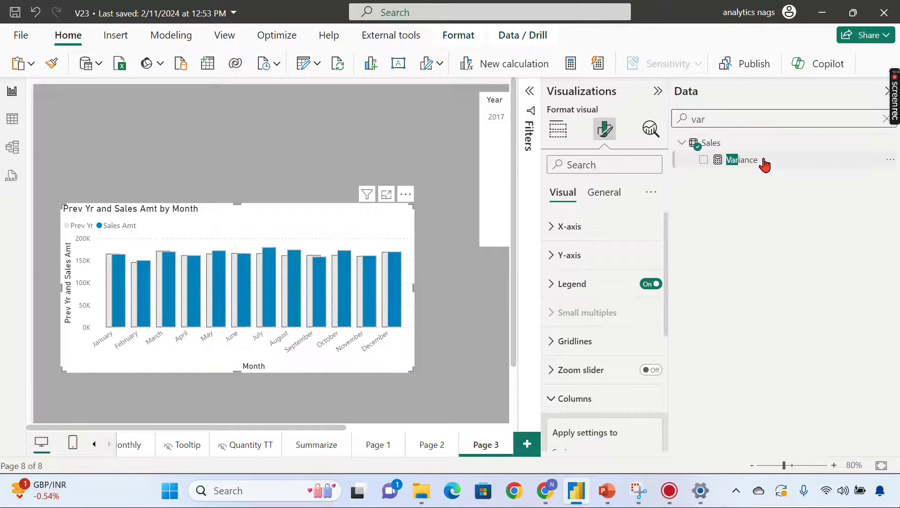
left_click(764, 161)
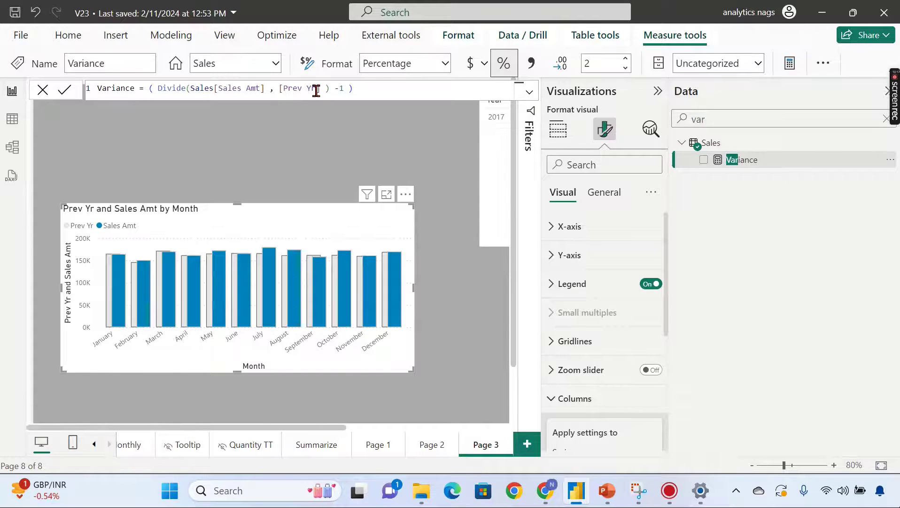
double_click(752, 124)
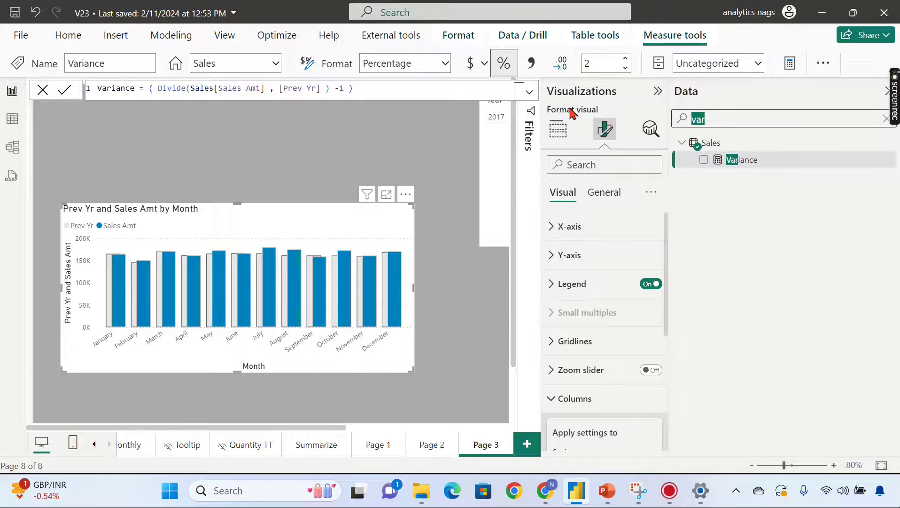
type("pt")
key("BackSpace")
key("BackSpace")
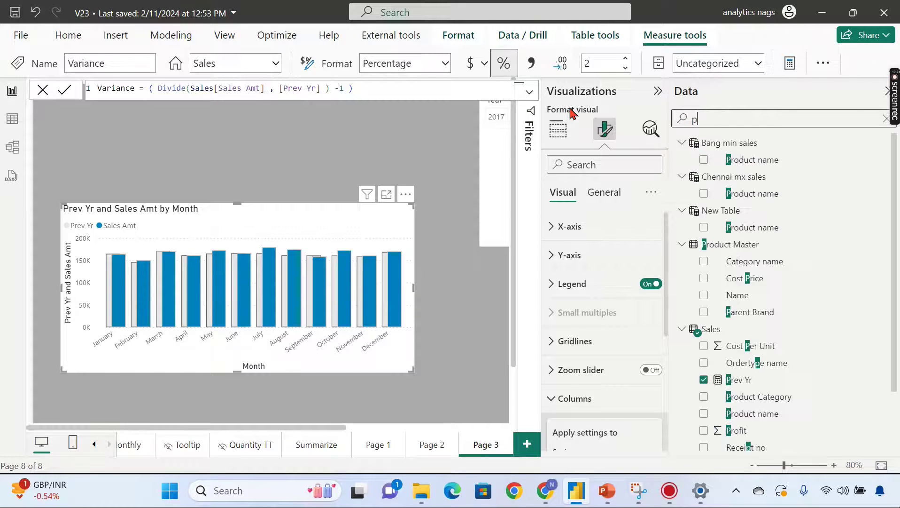
type("prev")
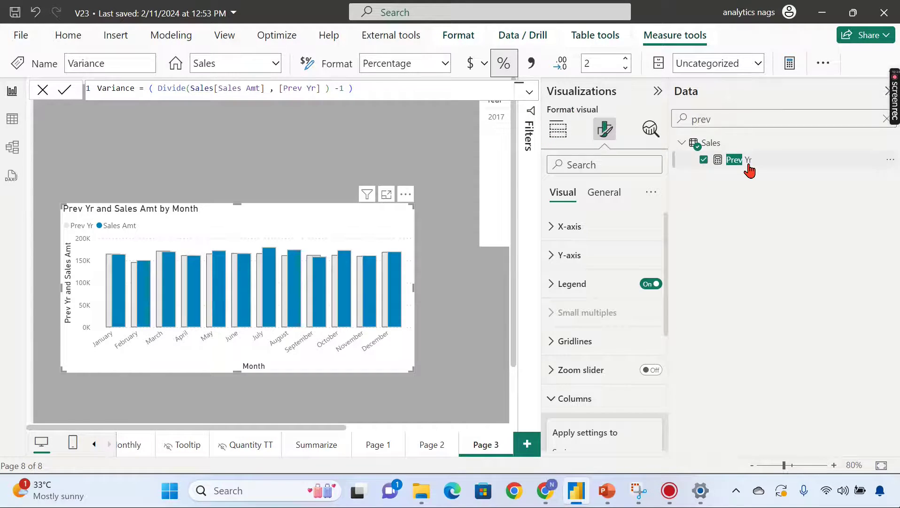
left_click(746, 162)
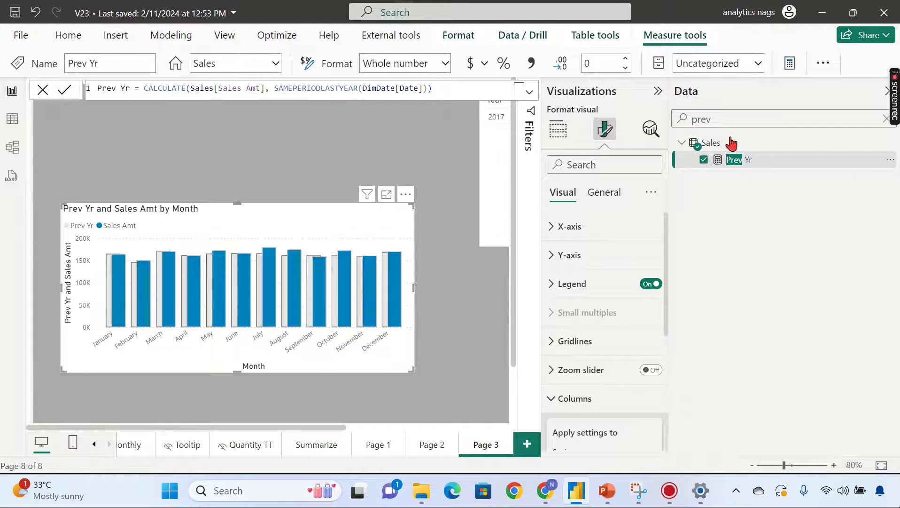
Search the field list for 'var' again to locate the Variance measure.
double_click(745, 115)
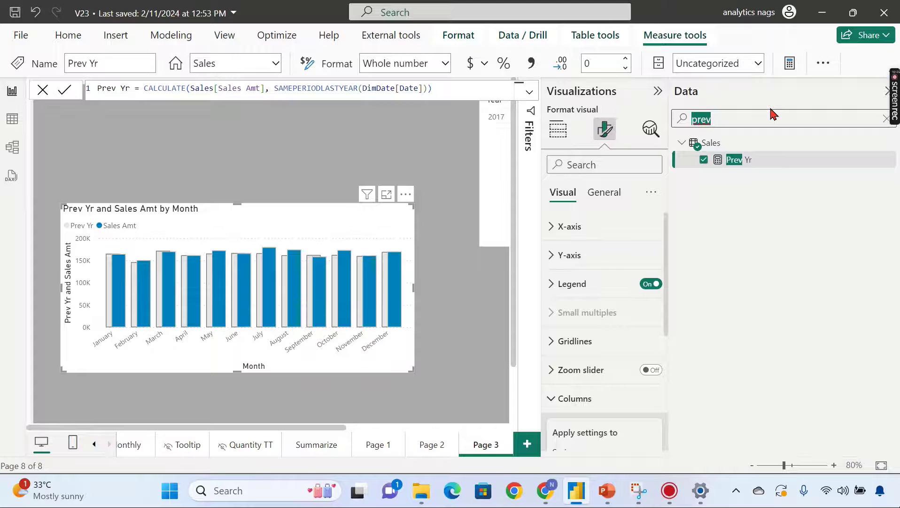
key("BackSpace")
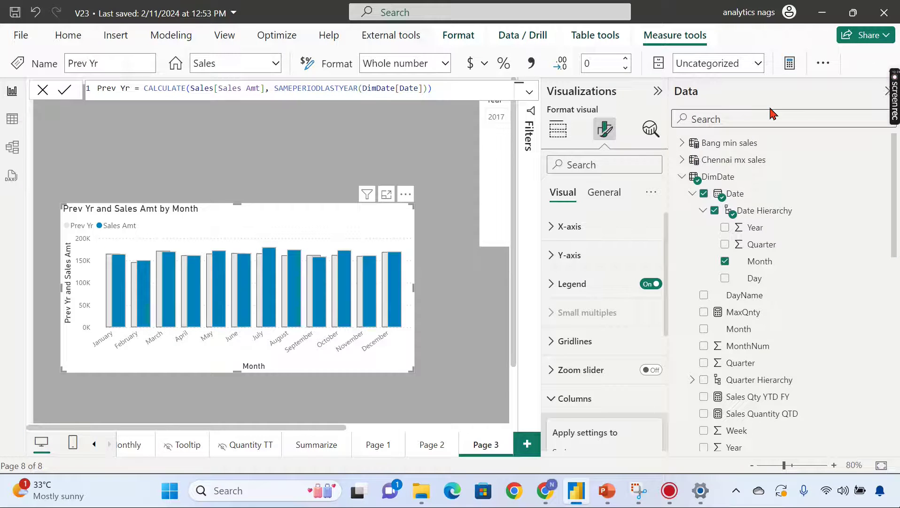
type("sa")
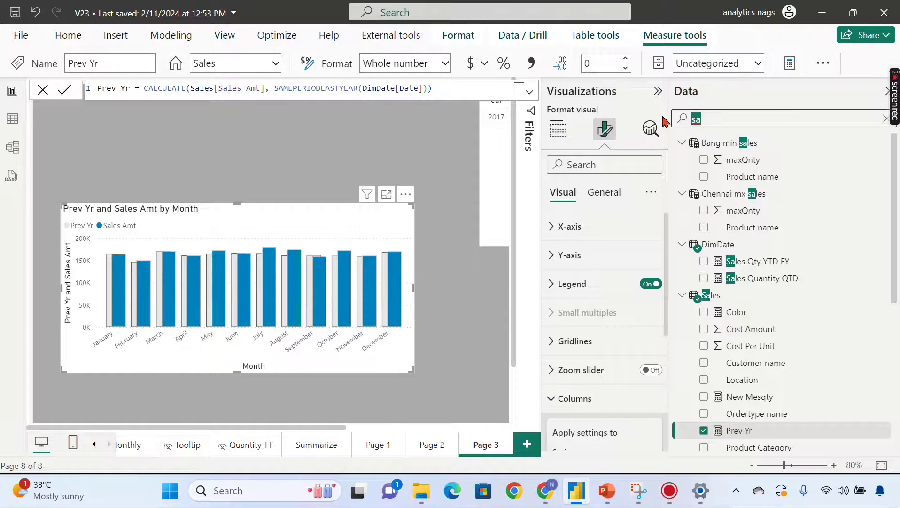
key("BackSpace")
key("BackSpace")
type("var")
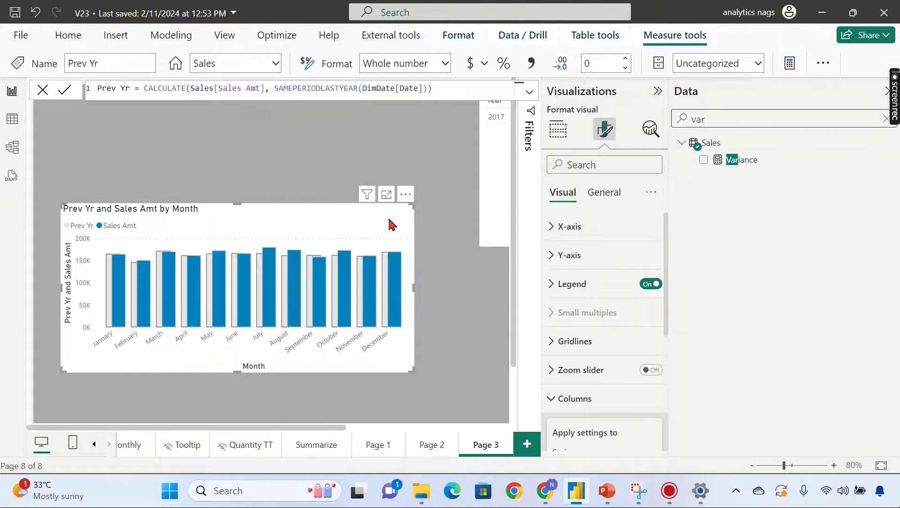
scroll(607, 385, "down", 1)
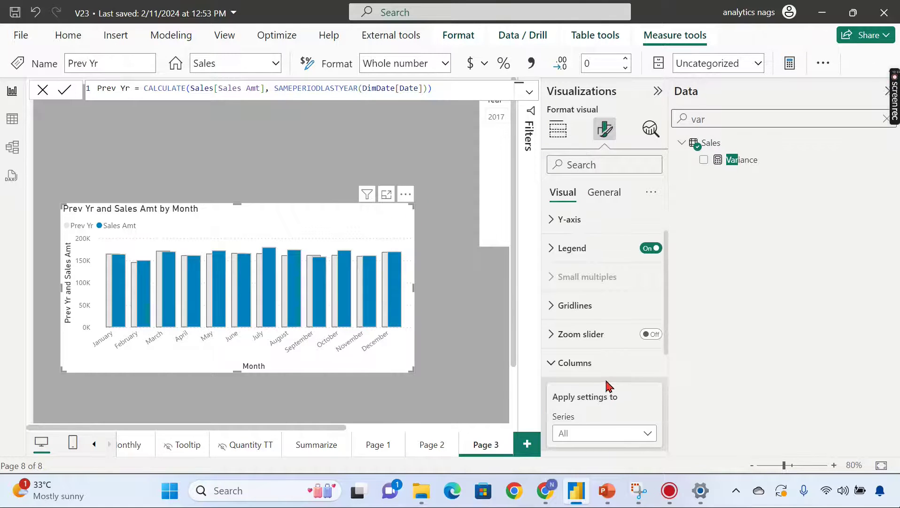
left_click(605, 371)
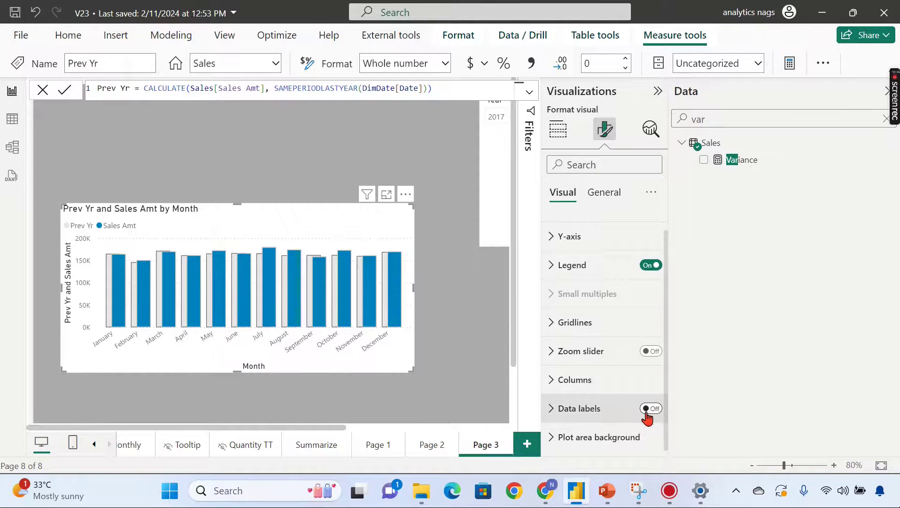
Turn on data labels and set their value to the Variance field.
left_click(650, 408)
left_click(615, 408)
scroll(647, 357, "down", 3)
left_click(605, 325)
type("va")
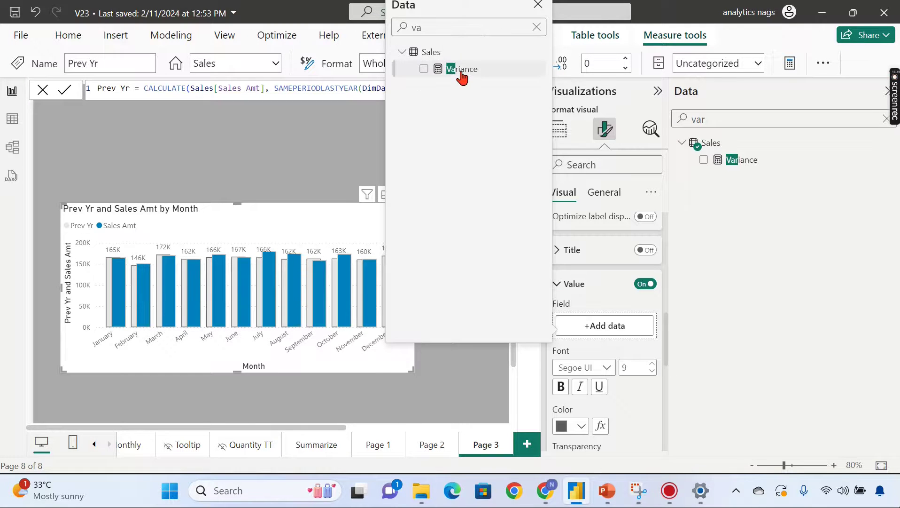
left_click(462, 75)
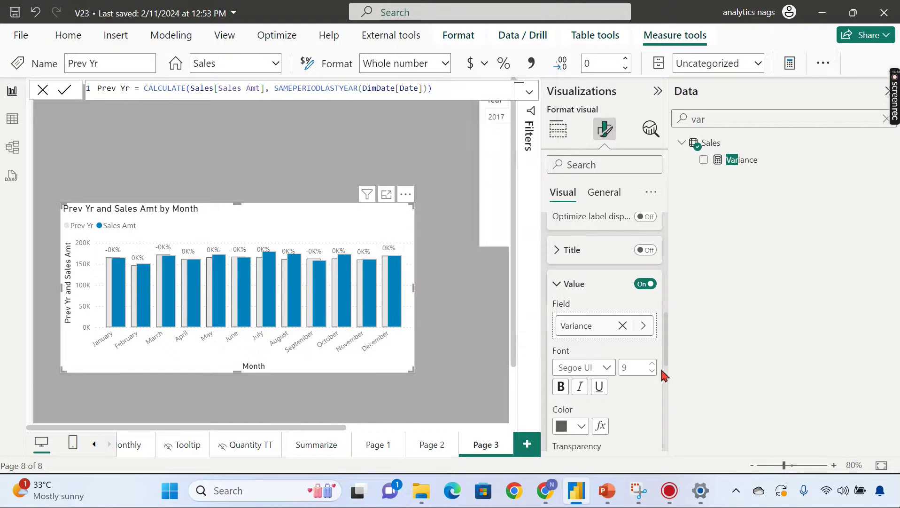
Show the labels as full percentages with no display units, then exit the measure formula.
scroll(664, 376, "down", 2)
left_click(622, 402)
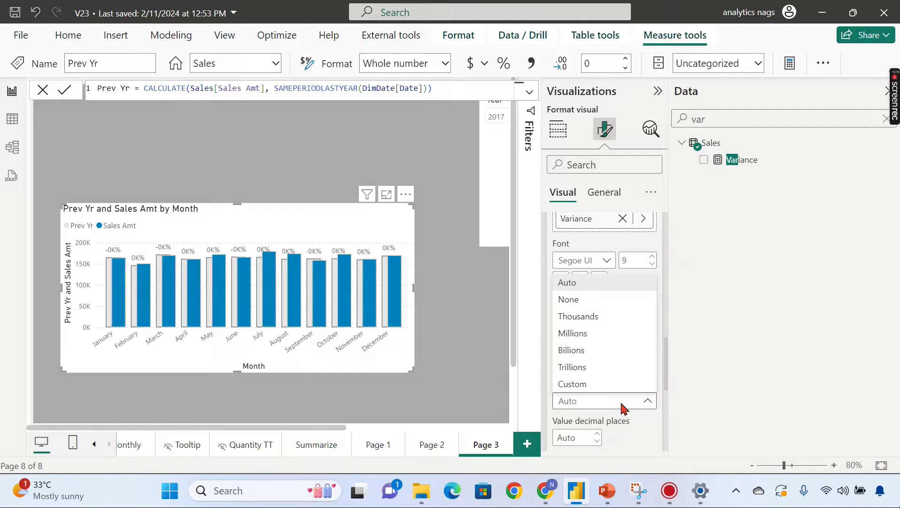
left_click(583, 299)
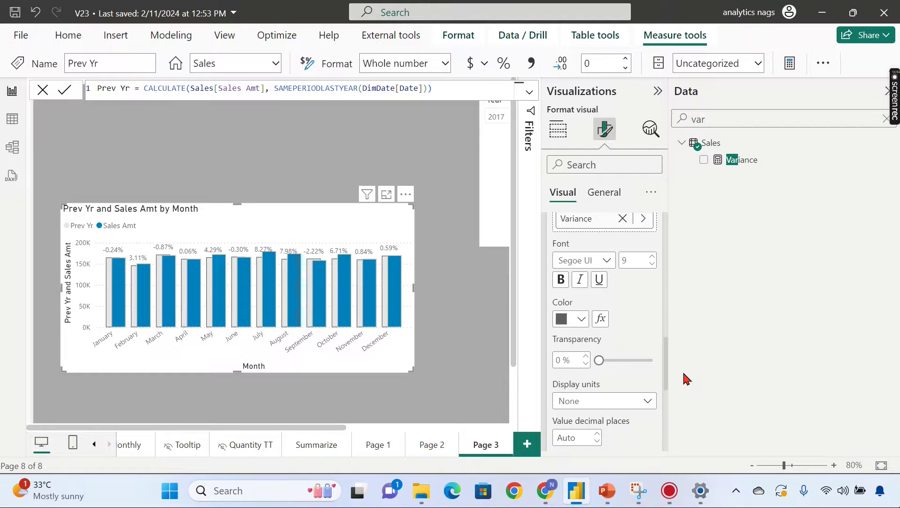
scroll(617, 419, "down", 1)
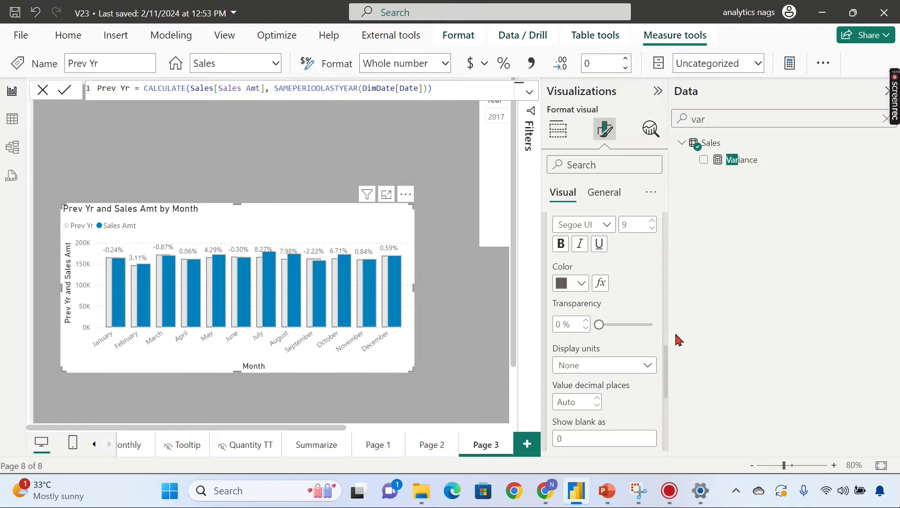
scroll(646, 391, "up", 4)
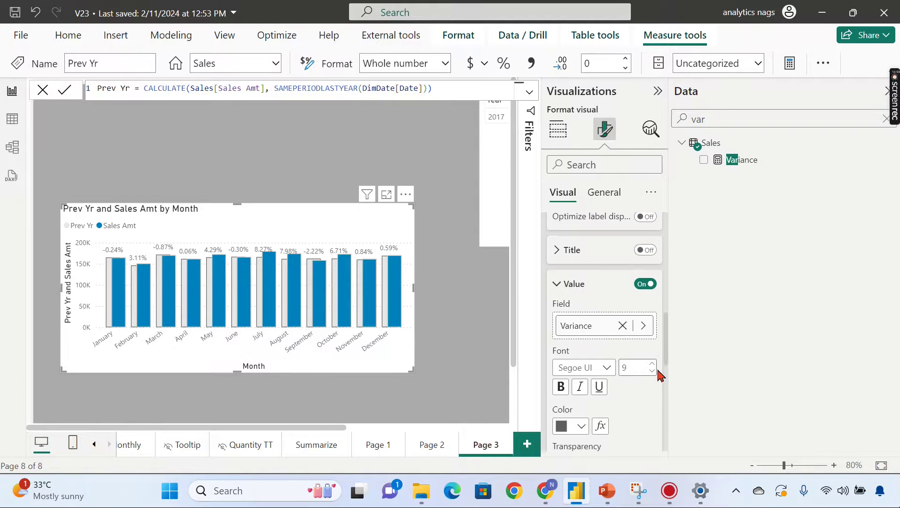
scroll(630, 358, "up", 2)
left_click(592, 357)
scroll(625, 320, "up", 3)
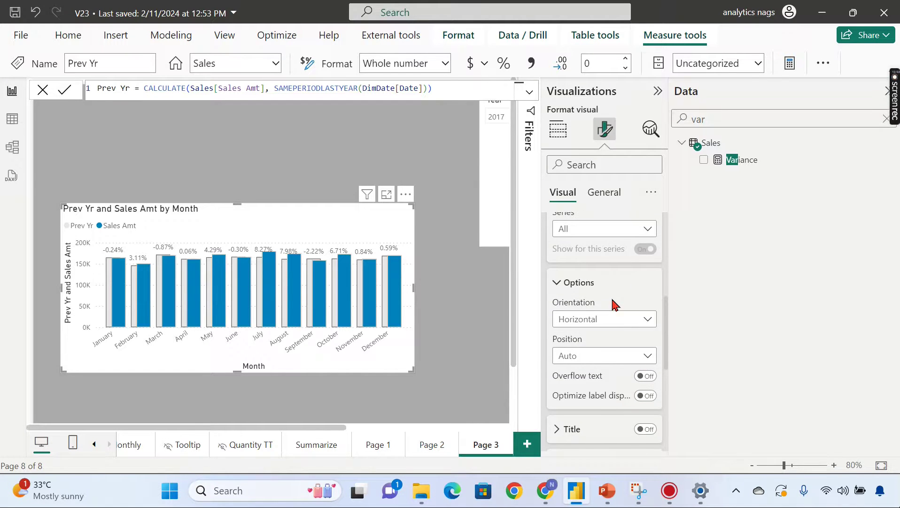
scroll(599, 374, "down", 4)
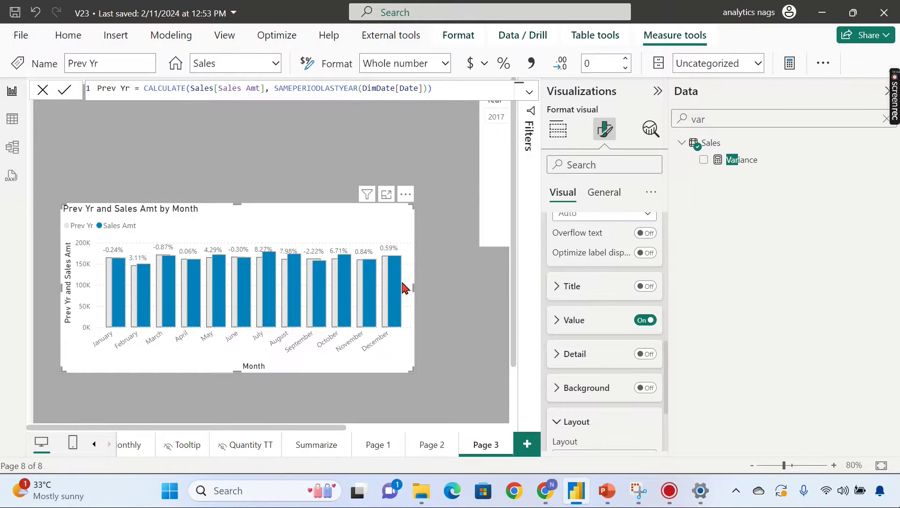
key("Escape")
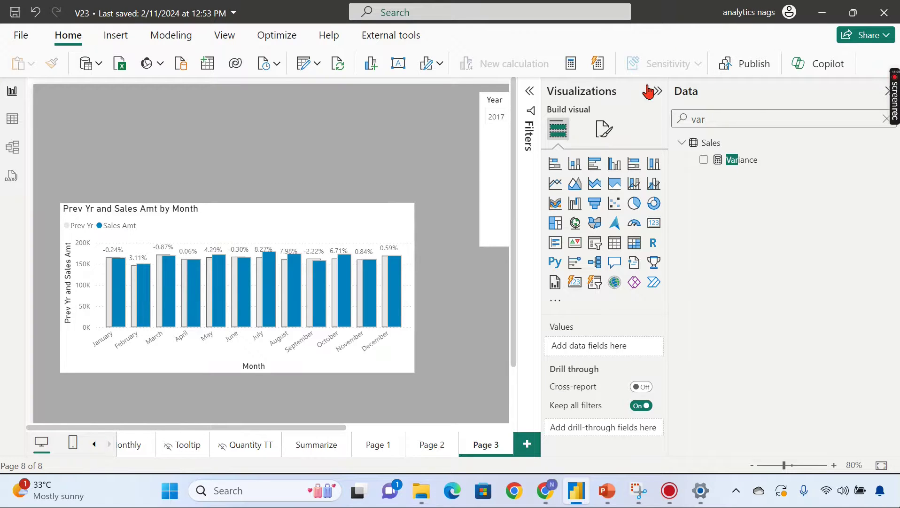
Collapse the Visualizations and Data panes, then restore the build pane and show Filters.
left_click(658, 91)
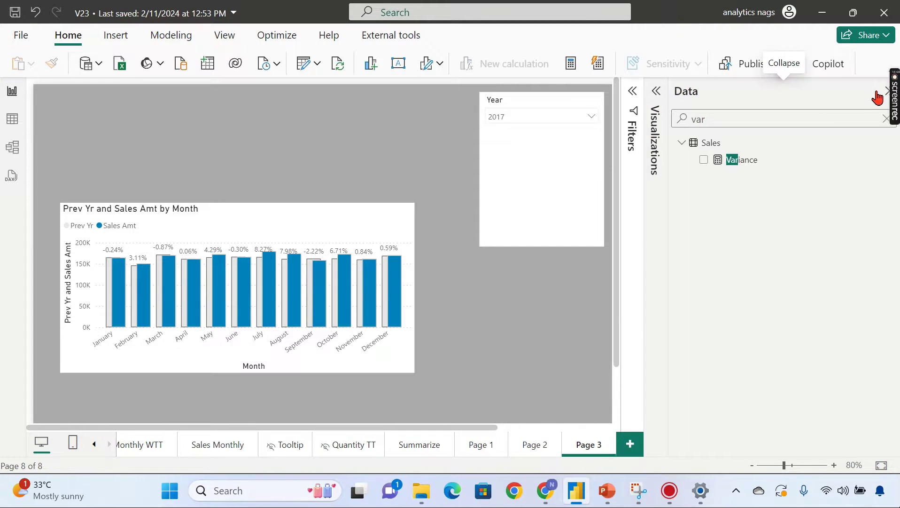
left_click(880, 91)
mouse_move(137, 291)
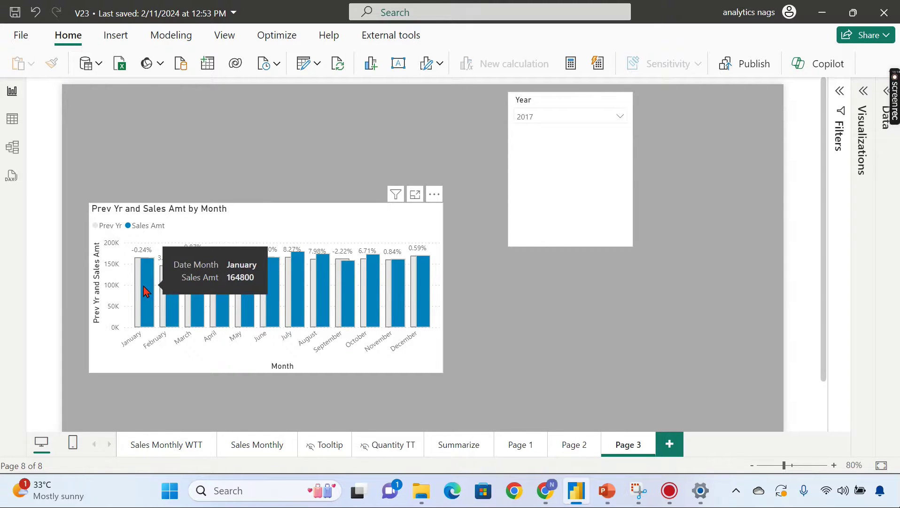
left_click(865, 91)
left_click(891, 95)
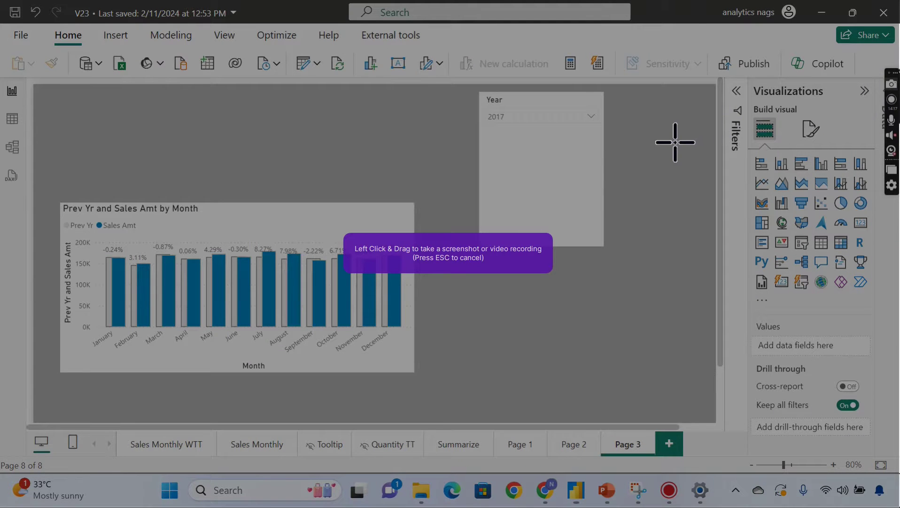
key("Escape")
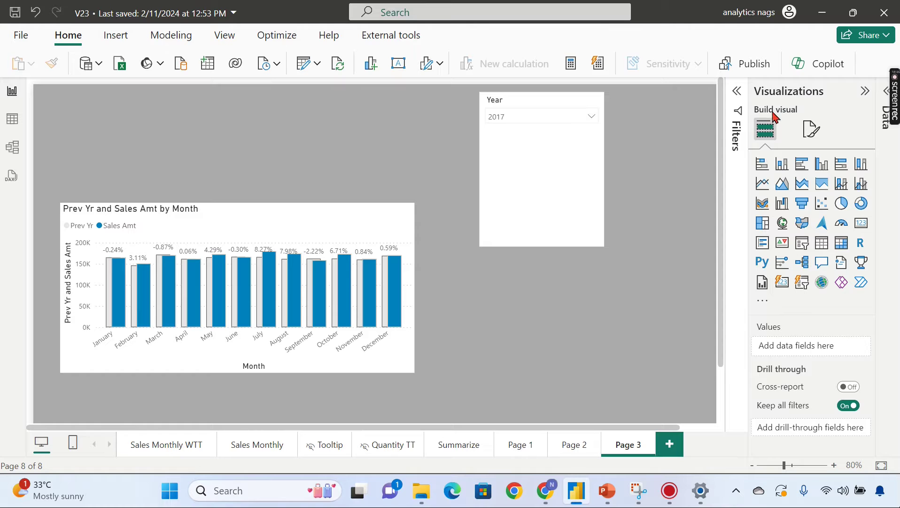
left_click(738, 91)
left_click(805, 130)
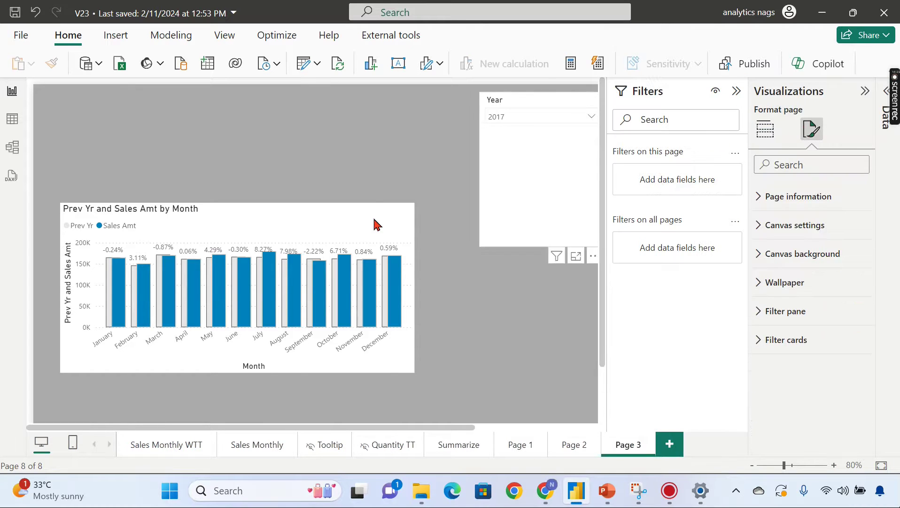
Open the chart's Data labels Value settings: Variance field, Segoe UI size 9.
left_click(376, 228)
scroll(813, 282, "down", 1)
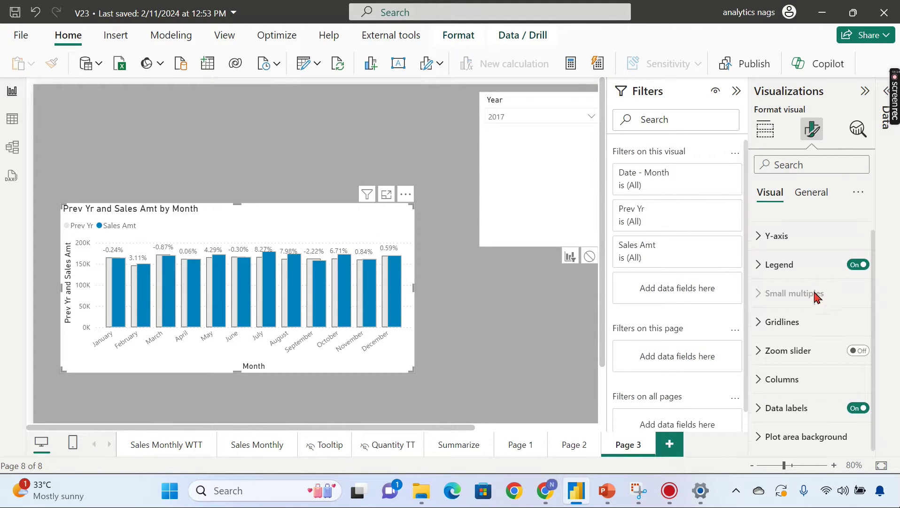
left_click(815, 414)
scroll(817, 384, "down", 6)
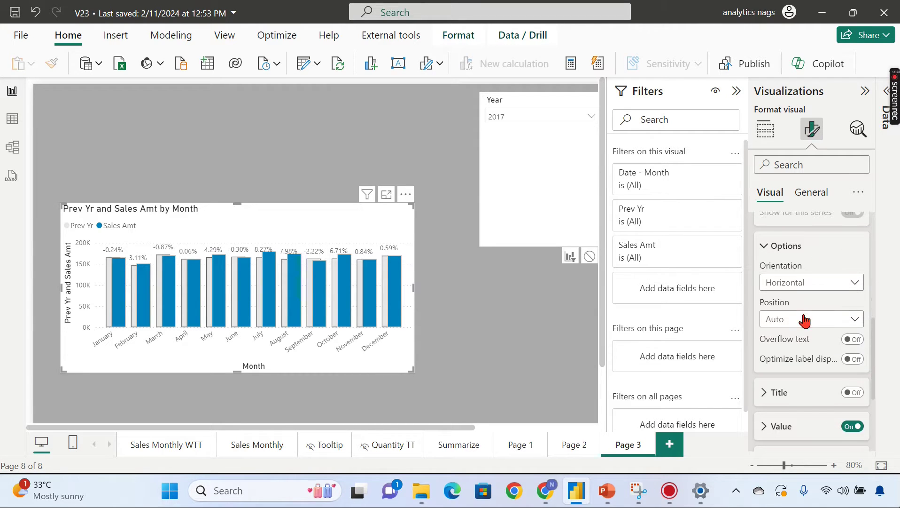
scroll(803, 320, "down", 2)
left_click(791, 324)
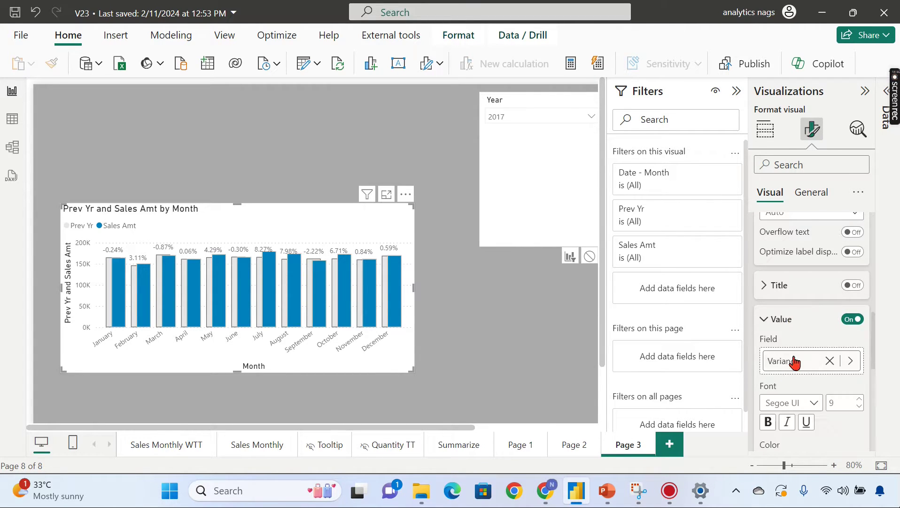
scroll(790, 357, "down", 2)
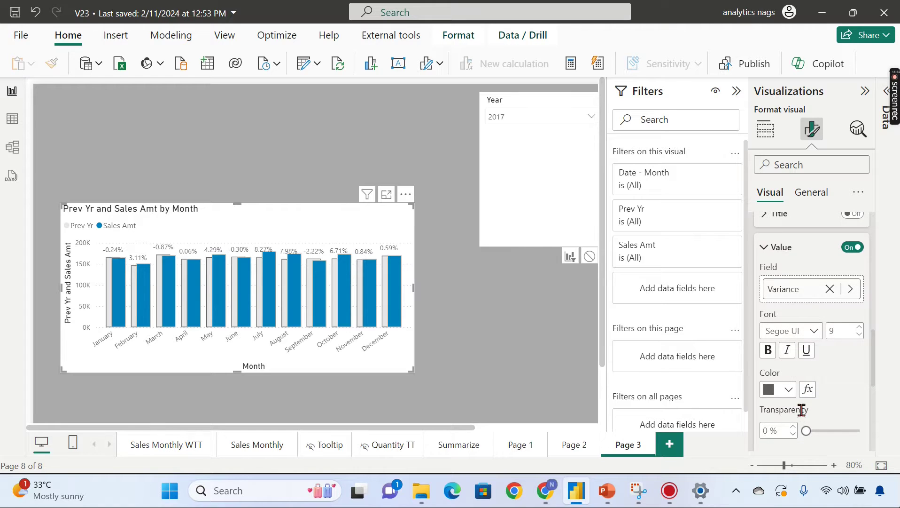
Colour the data labels by Field value using the Color measure for green/red.
left_click(807, 390)
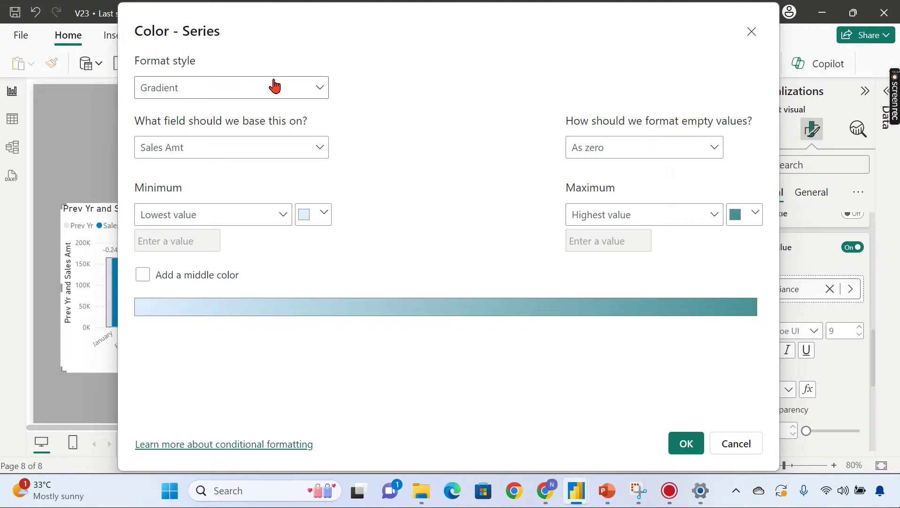
left_click(275, 87)
left_click(180, 154)
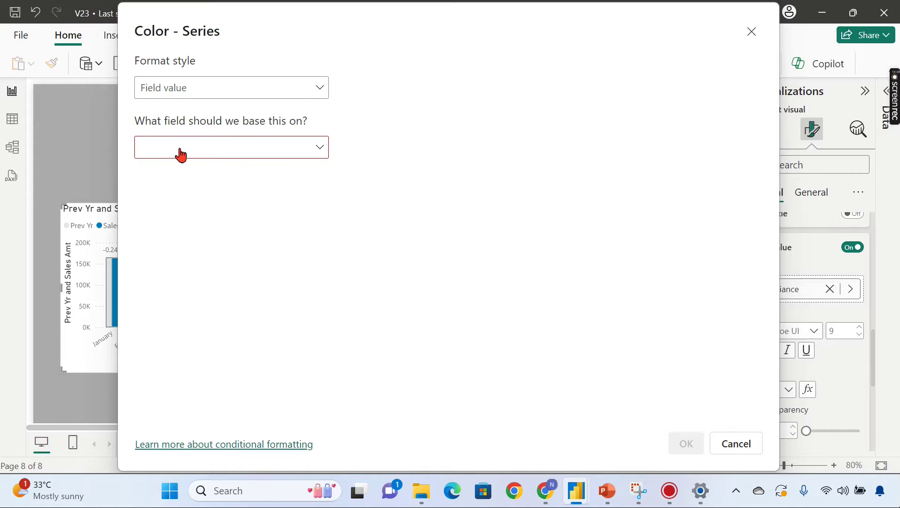
left_click(182, 156)
type("colo")
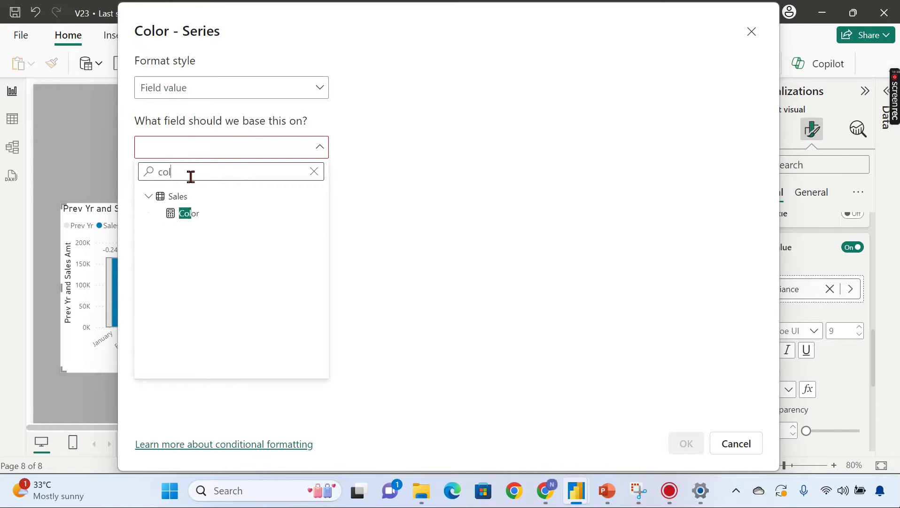
left_click(191, 207)
left_click(686, 443)
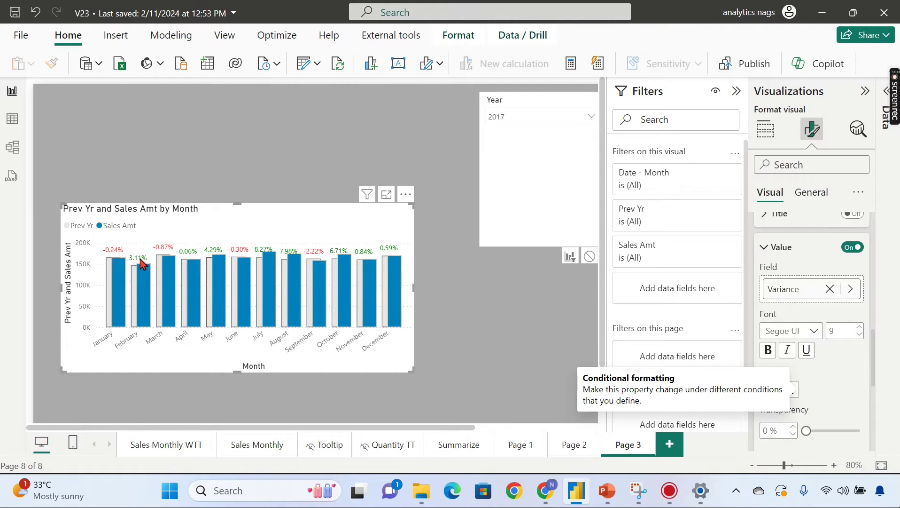
Filter the Year slicer to 2018, then back to 2017.
mouse_move(140, 269)
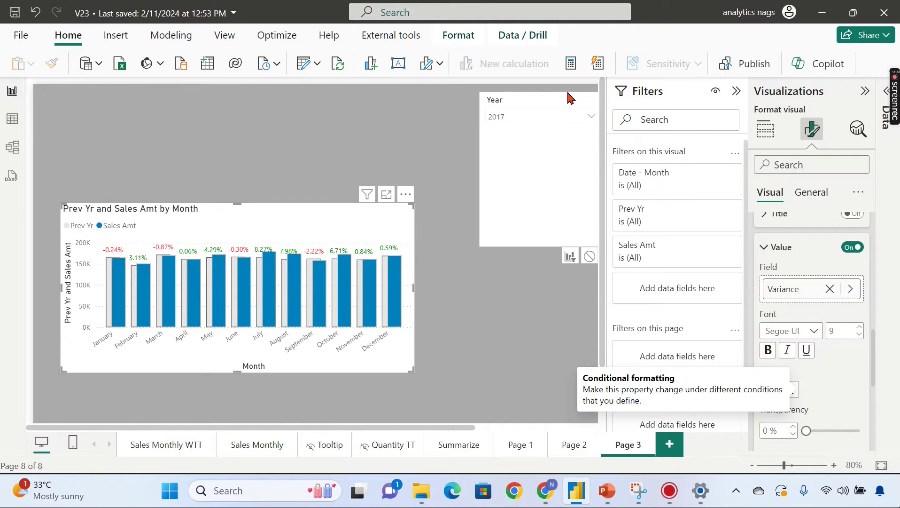
left_click(552, 117)
left_click(508, 165)
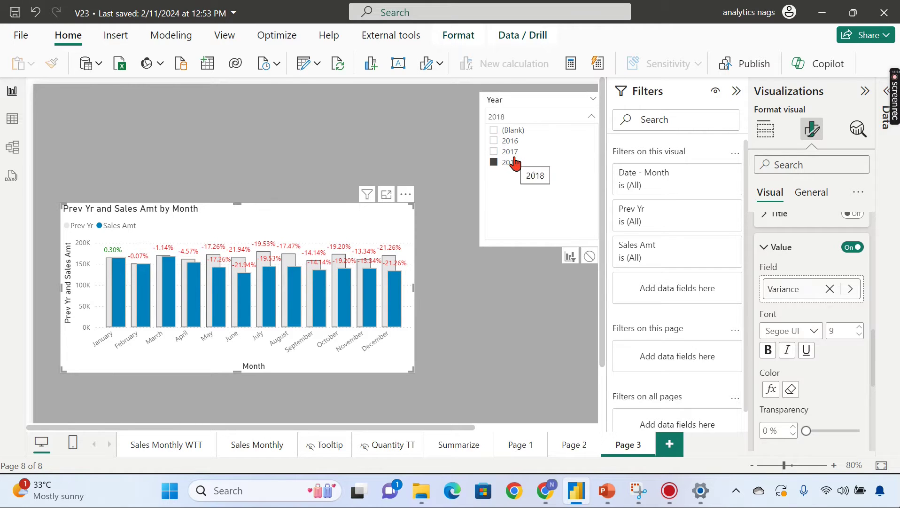
left_click(509, 152)
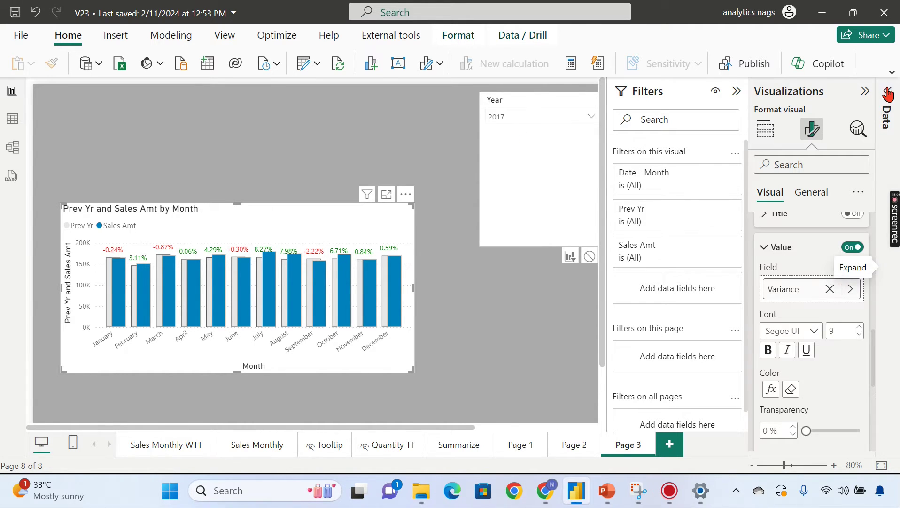
left_click(888, 257)
Search 'colo' to view the Color measure's Green/Red rule on Variance, then clear the search.
left_click(804, 113)
key("ctrl+a")
type("colo")
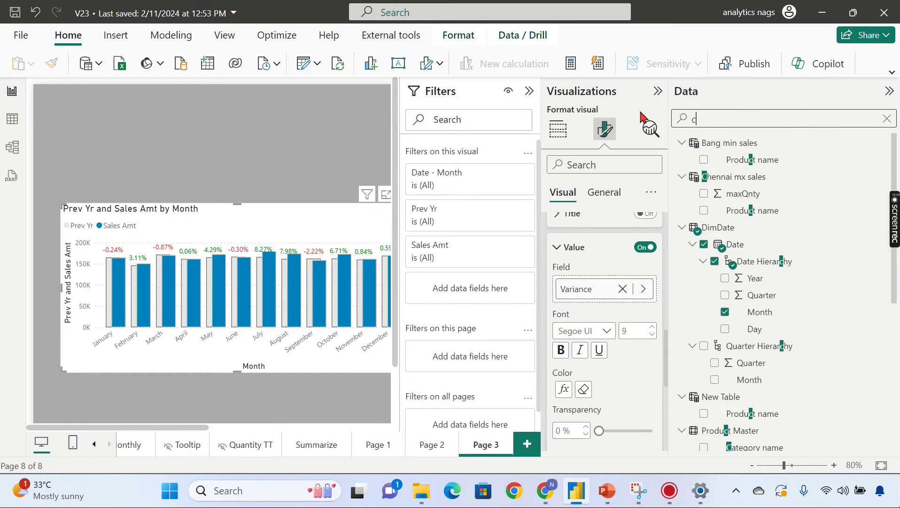
left_click(728, 165)
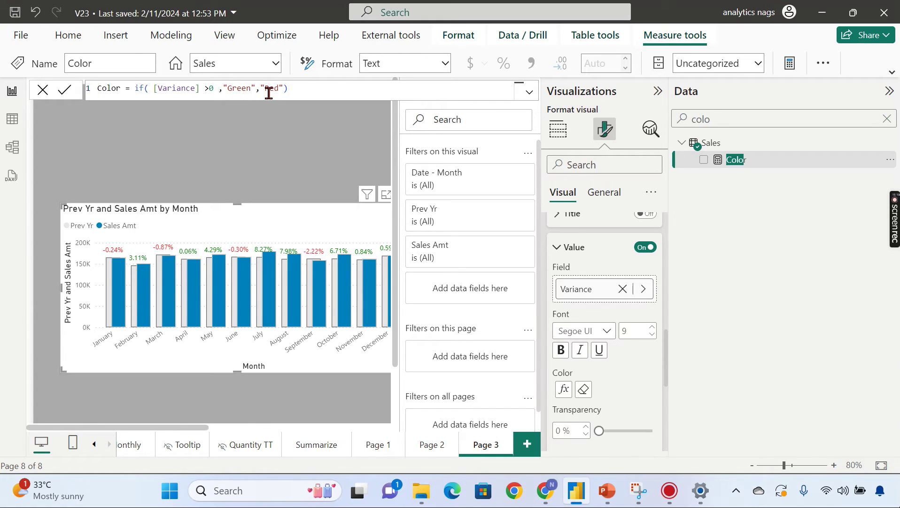
double_click(762, 118)
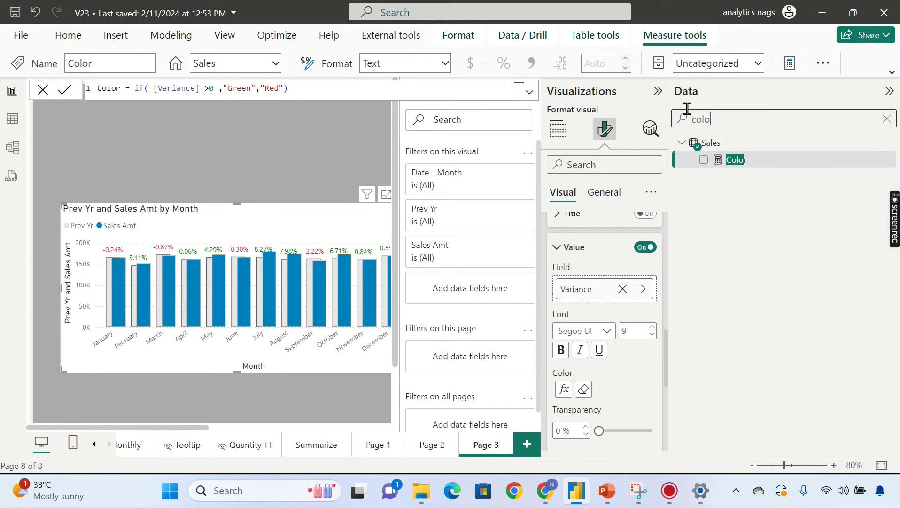
key("BackSpace")
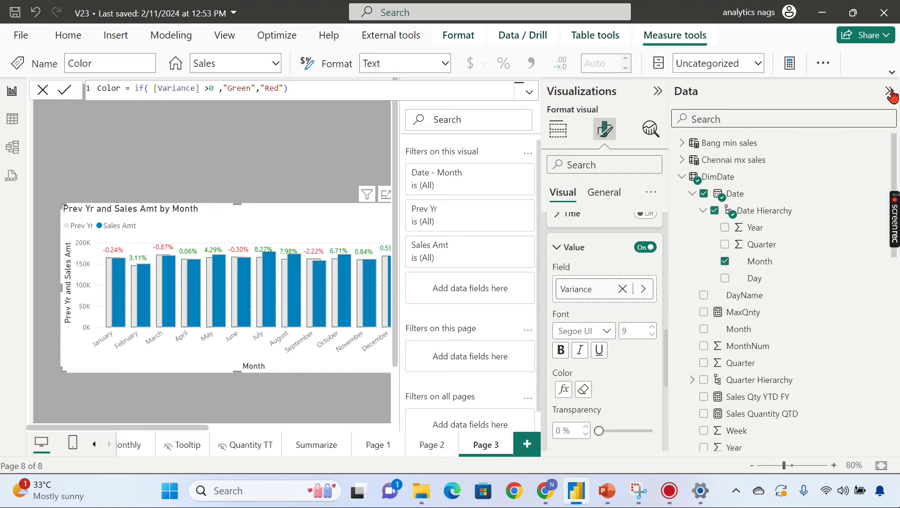
Collapse the Data and Visualizations panes to display the finished chart.
left_click(890, 91)
left_click(868, 92)
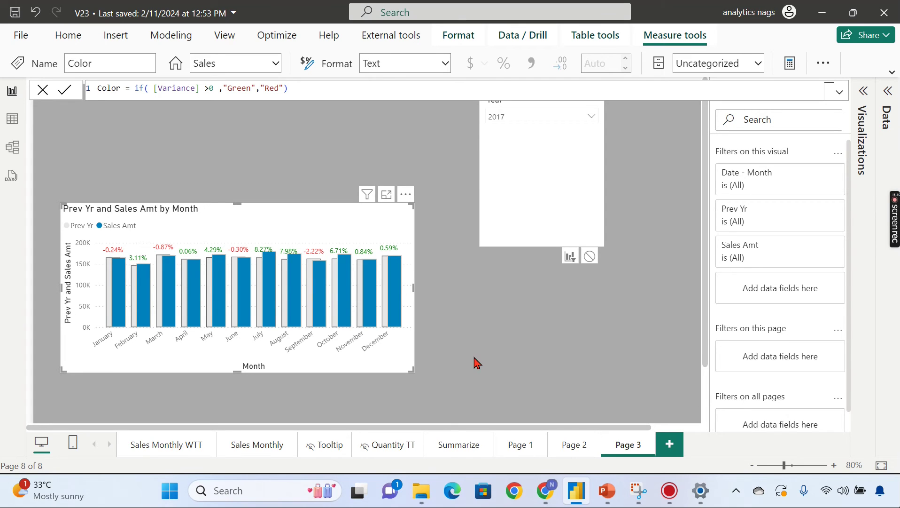
left_click(517, 356)
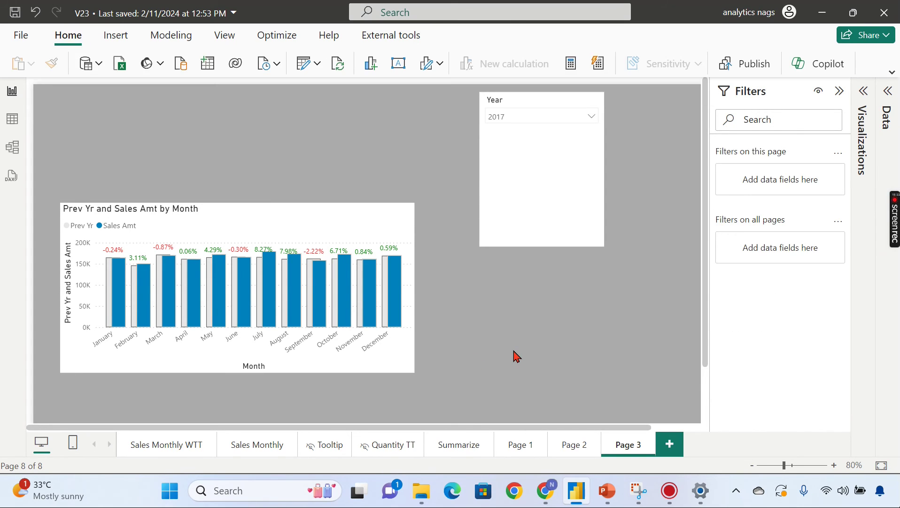